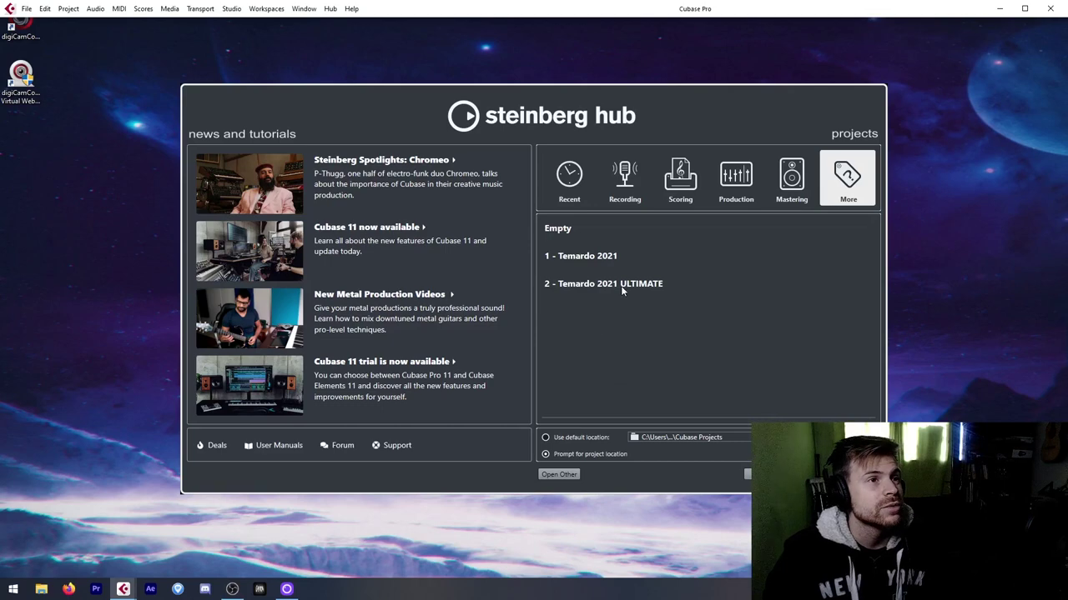
- Start a project from the "2 - Temardo 2021 ULTIMATE" template and browse to the 1 -AUDIO folder on drive E
{"action": "double_click", "coordinate": [622, 288]}
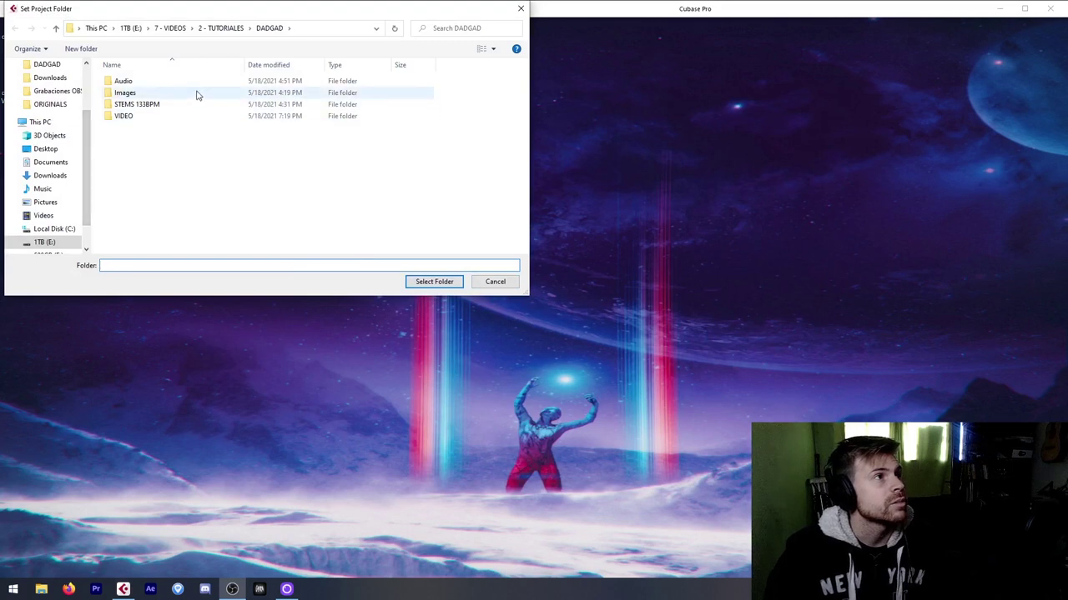
{"action": "left_click", "coordinate": [130, 29]}
{"action": "double_click", "coordinate": [150, 82]}
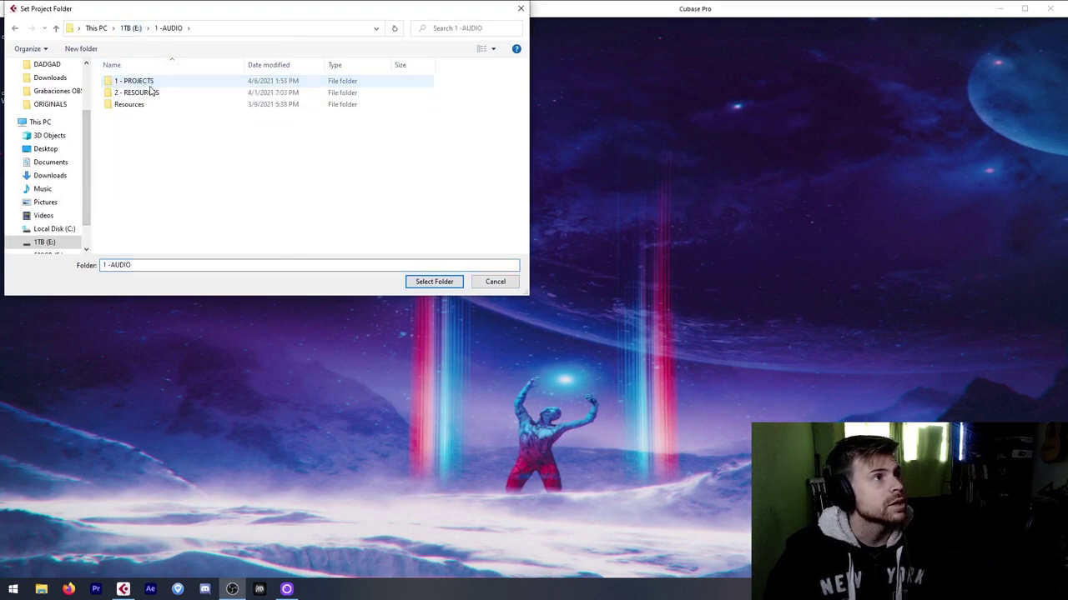
- Create a folder named Prueba inside 1 -AUDIO and choose it as the project folder
{"action": "right_click", "coordinate": [205, 179]}
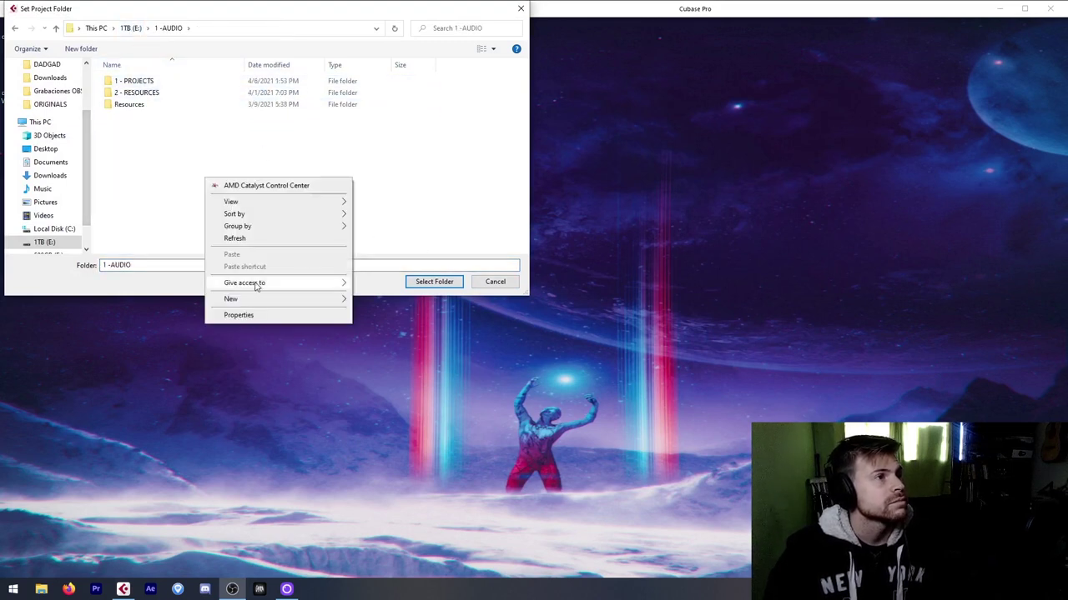
{"action": "mouse_move", "coordinate": [247, 300]}
{"action": "left_click", "coordinate": [398, 301]}
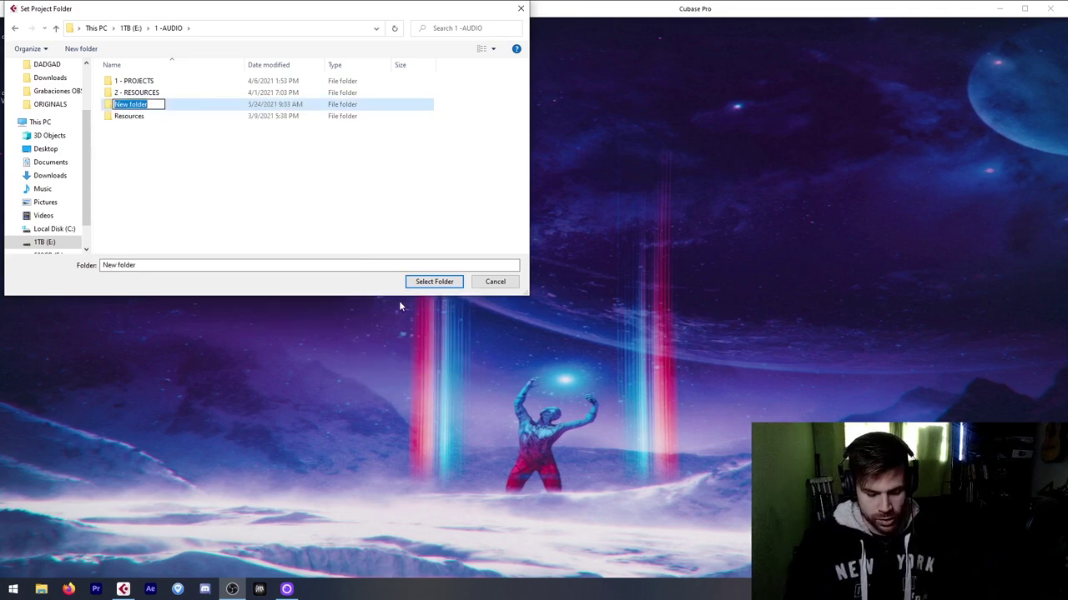
{"action": "type", "text": "Prueba"}
{"action": "key", "text": "Return"}
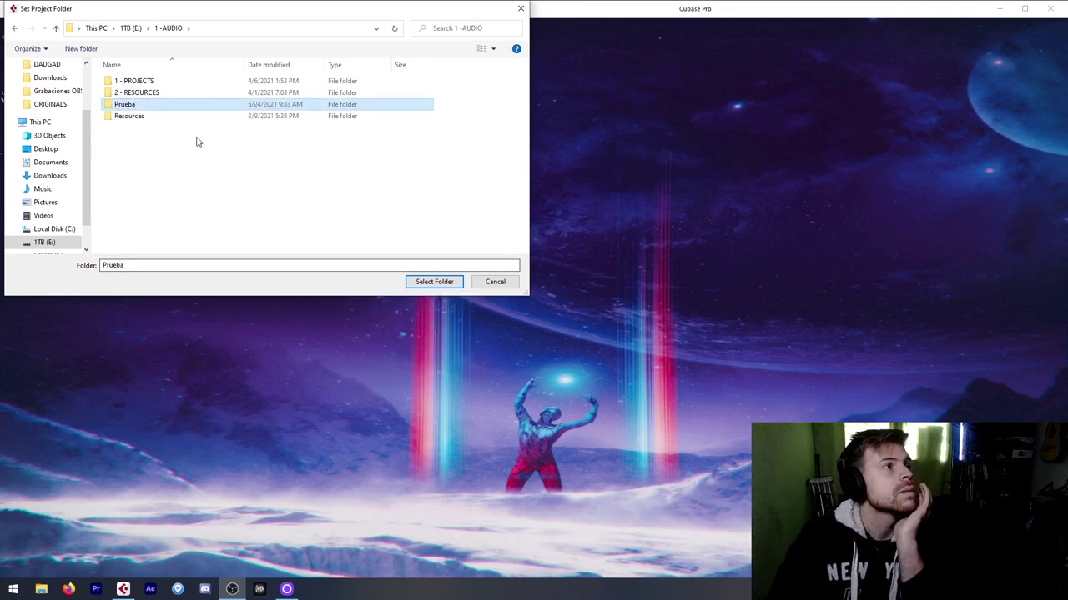
{"action": "left_click", "coordinate": [433, 282]}
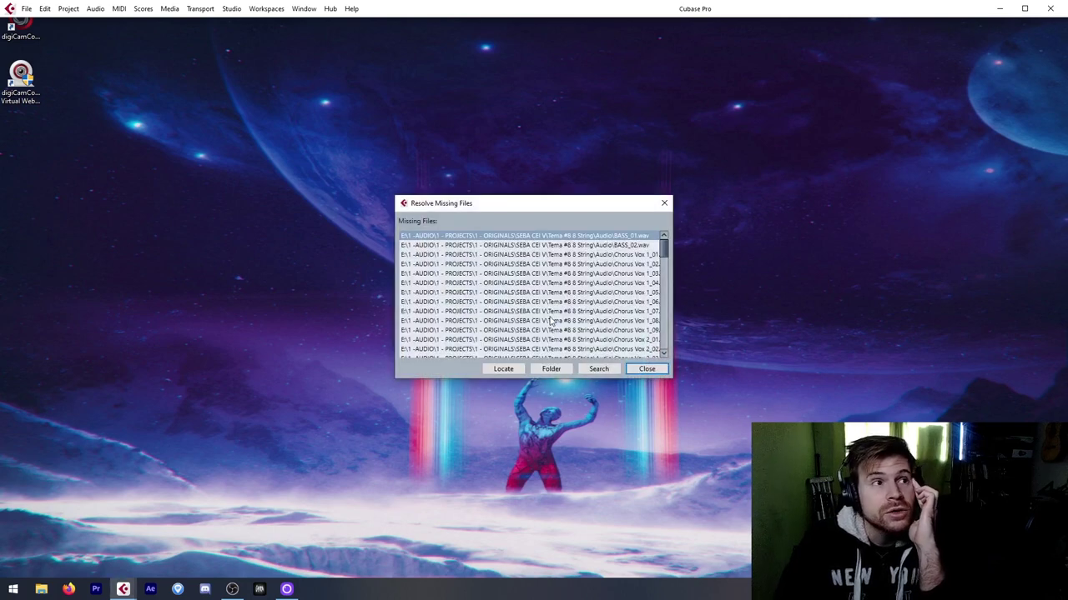
- Dismiss the list of missing files without locating any of them, and look over the template's tracks
{"action": "scroll", "coordinate": [588, 305], "scroll_direction": "down", "scroll_amount": 5}
{"action": "scroll", "coordinate": [592, 308], "scroll_direction": "down", "scroll_amount": 6}
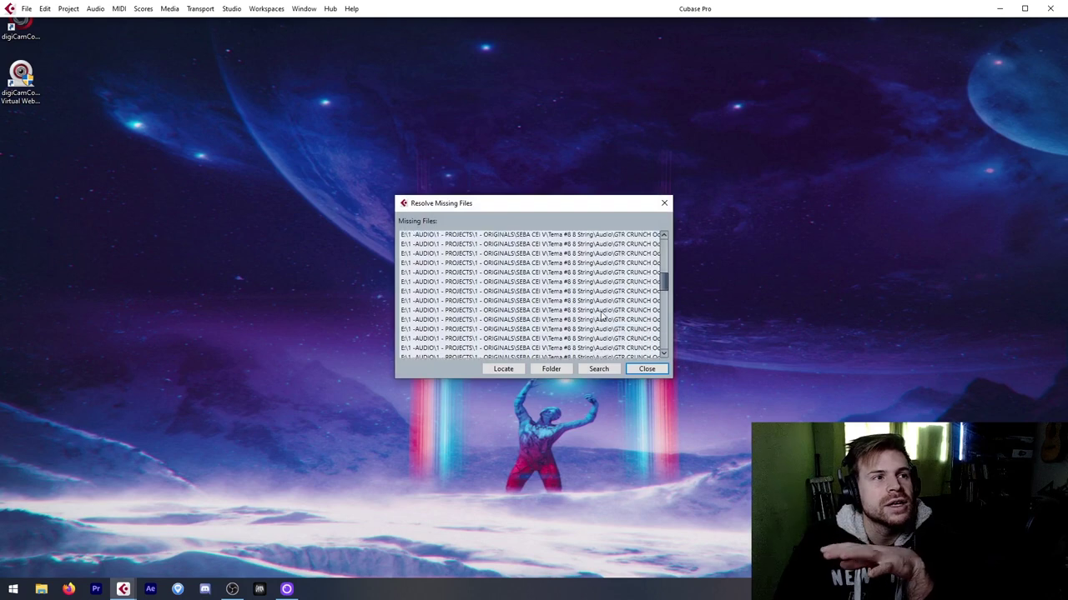
{"action": "left_click", "coordinate": [647, 368]}
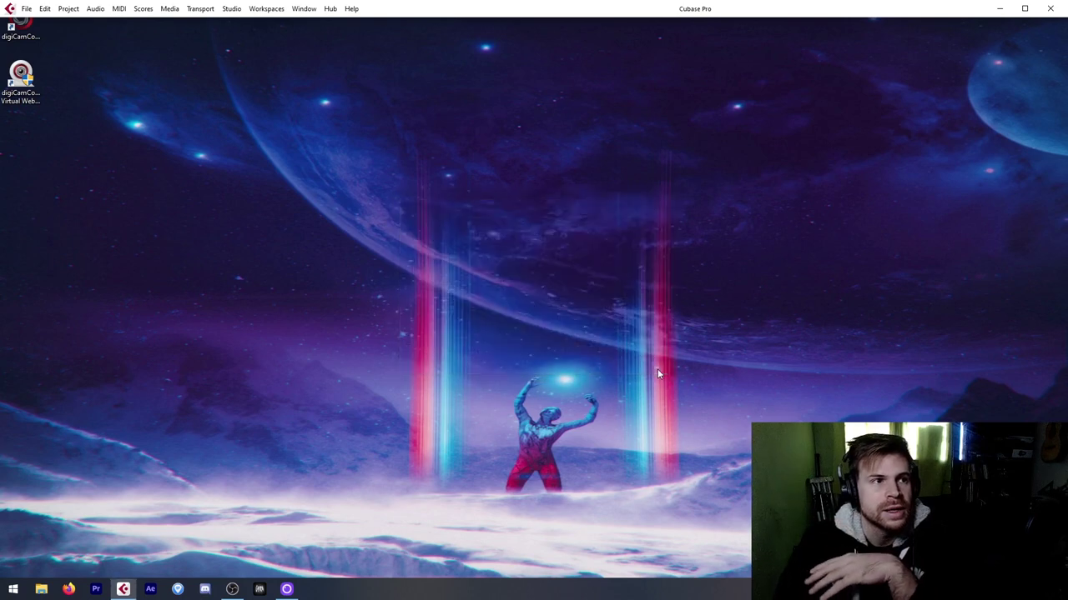
{"action": "scroll", "coordinate": [448, 289], "scroll_direction": "down", "scroll_amount": 5}
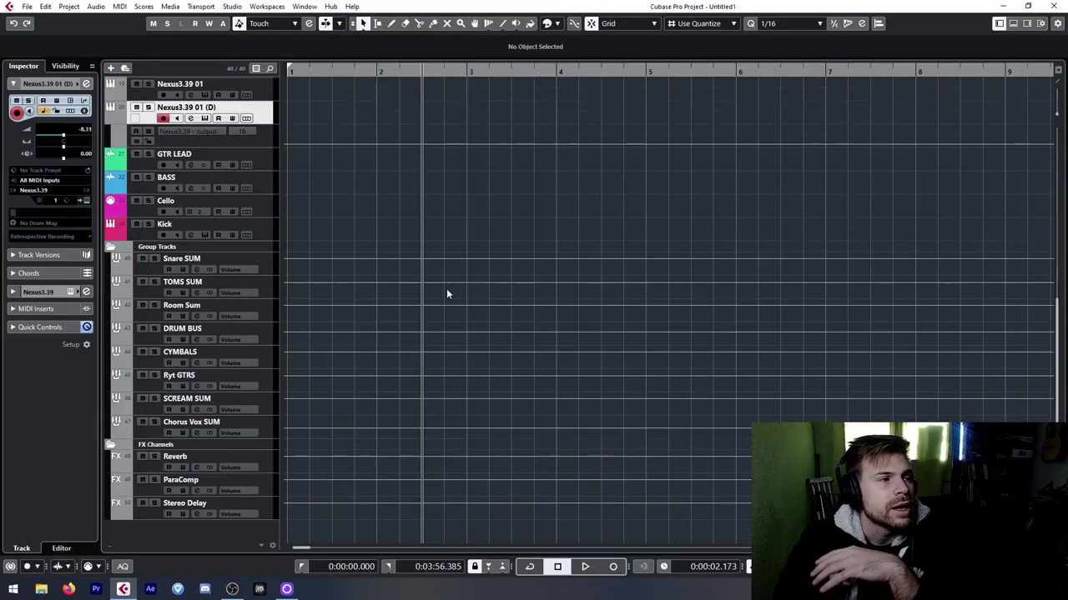
{"action": "scroll", "coordinate": [456, 359], "scroll_direction": "up", "scroll_amount": 8}
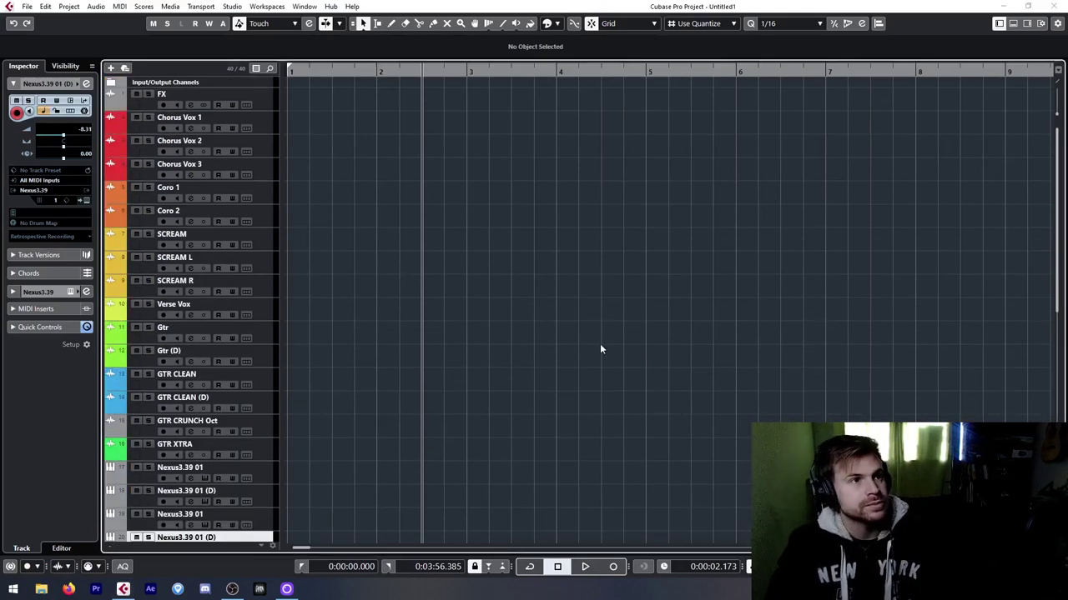
- In the MixConsole, remove every insert effect from the Stereo Out channel except VoxengoRecorder
{"action": "key", "text": "F3"}
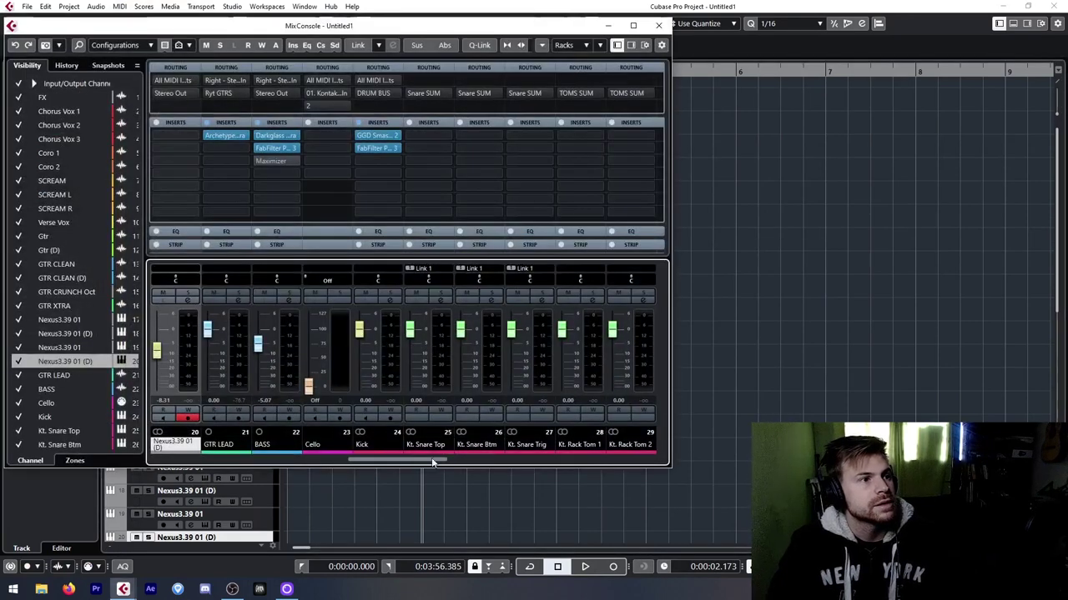
{"action": "left_click_drag", "start_coordinate": [431, 460], "coordinate": [755, 477]}
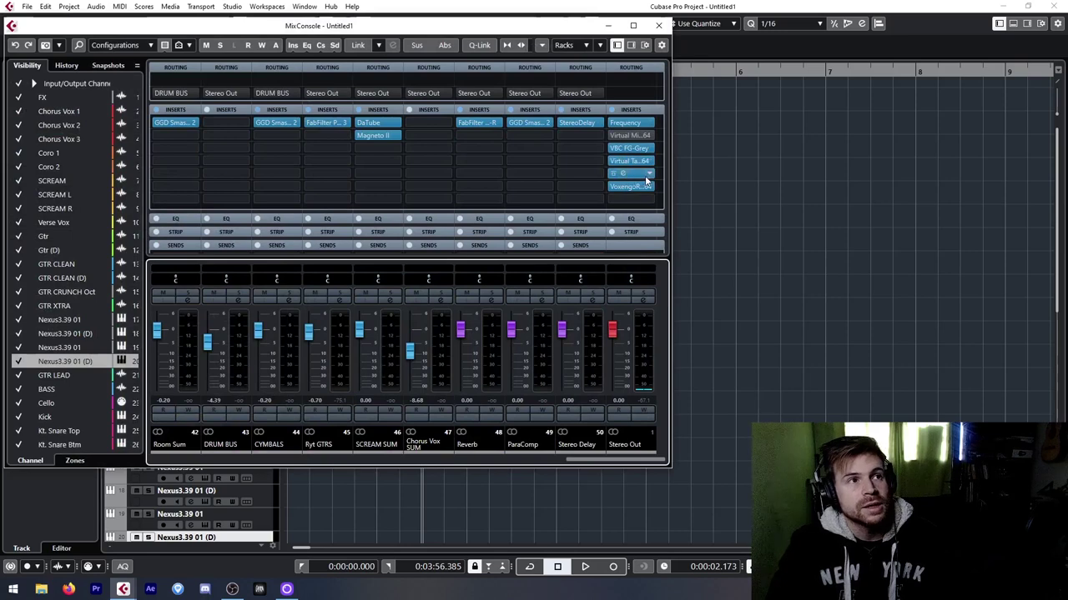
{"action": "left_click", "coordinate": [650, 174]}
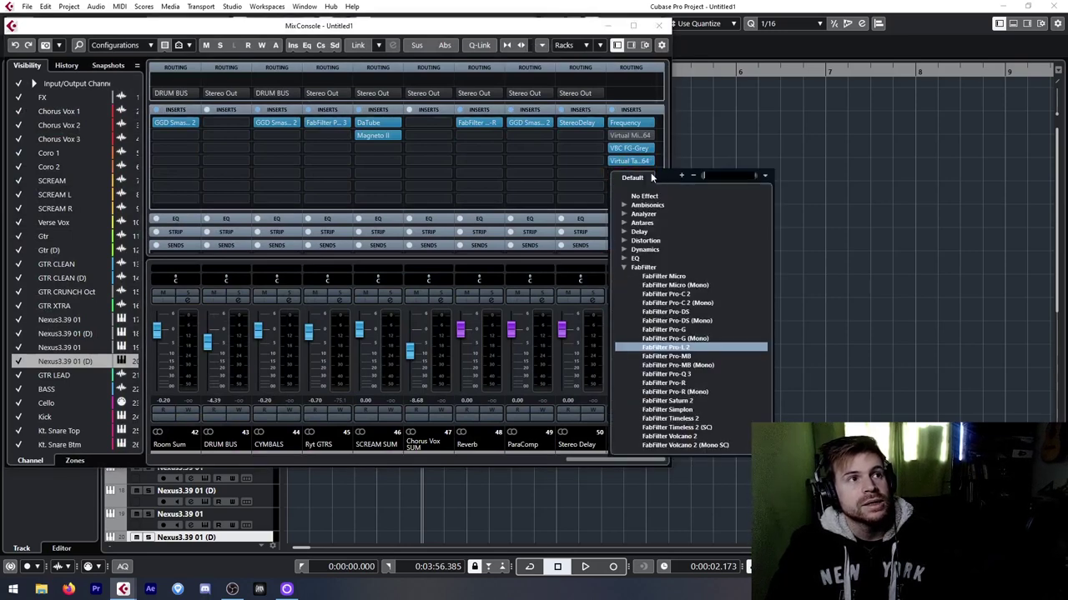
{"action": "left_click", "coordinate": [642, 197]}
{"action": "left_click", "coordinate": [650, 161]}
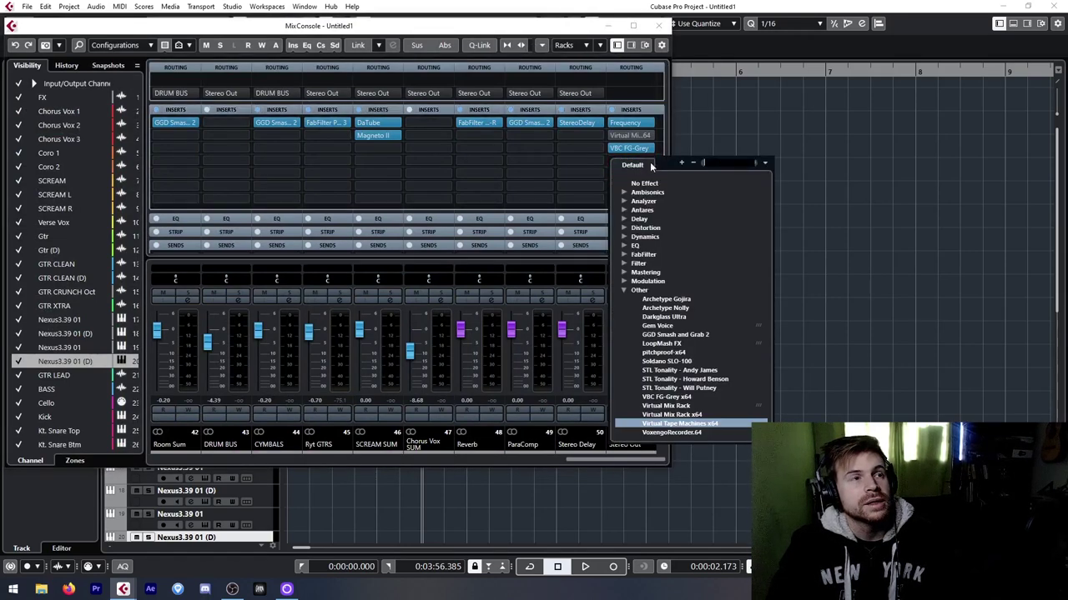
{"action": "left_click", "coordinate": [647, 185]}
{"action": "left_click", "coordinate": [649, 151]}
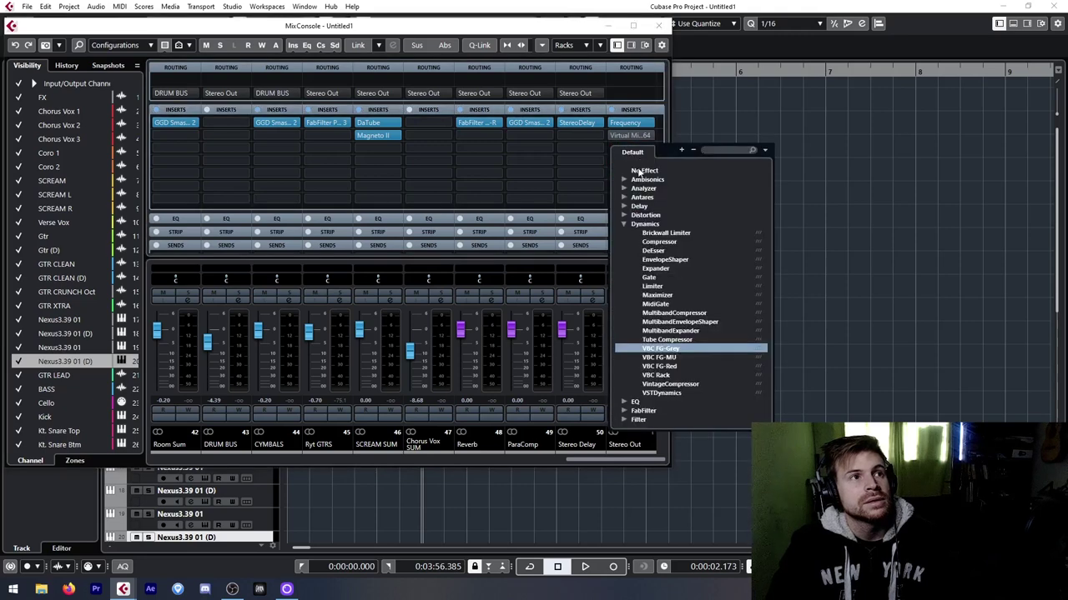
{"action": "left_click", "coordinate": [640, 171]}
{"action": "left_click", "coordinate": [649, 123]}
{"action": "left_click", "coordinate": [648, 146]}
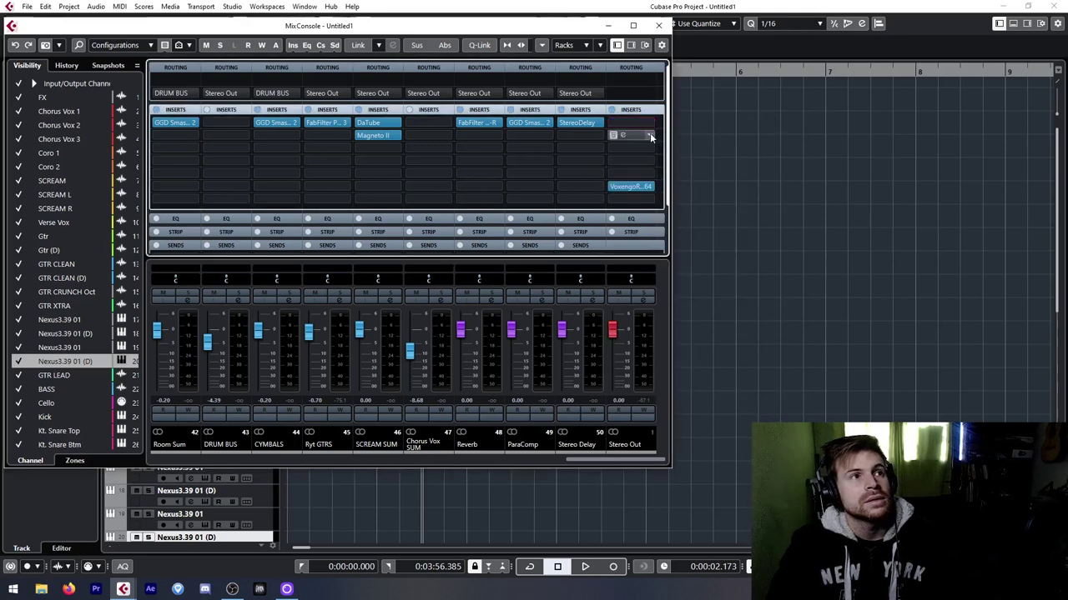
{"action": "left_click", "coordinate": [650, 136]}
{"action": "left_click", "coordinate": [648, 156]}
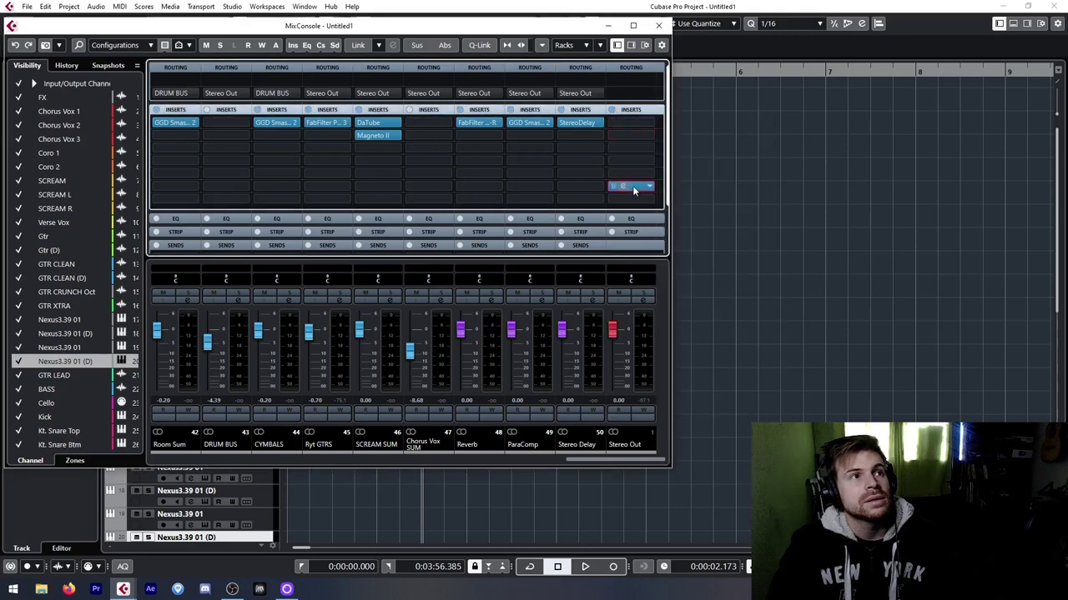
- Start the VoxengoRecorder plug-in on Stereo Out with the CABLE Input device, and close the plug-in and the MixConsole
{"action": "left_click", "coordinate": [630, 186]}
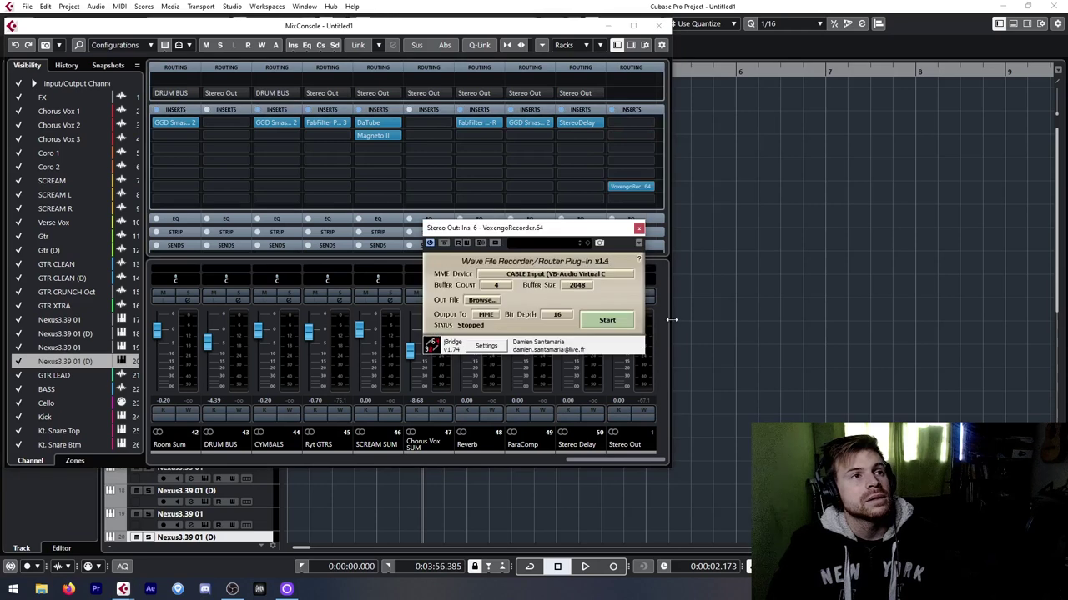
{"action": "left_click", "coordinate": [610, 321]}
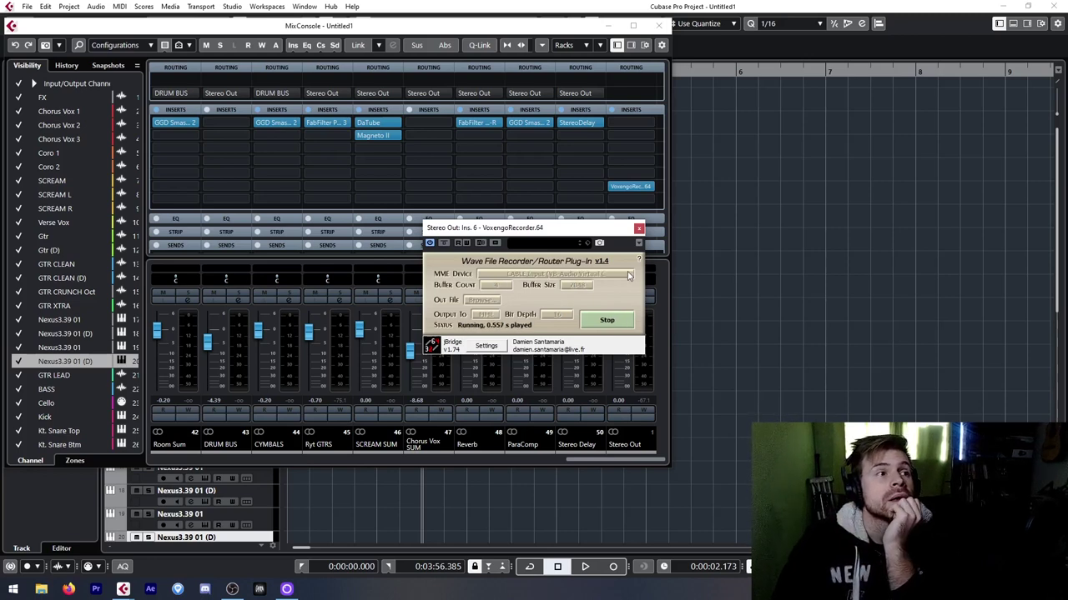
{"action": "left_click", "coordinate": [638, 229]}
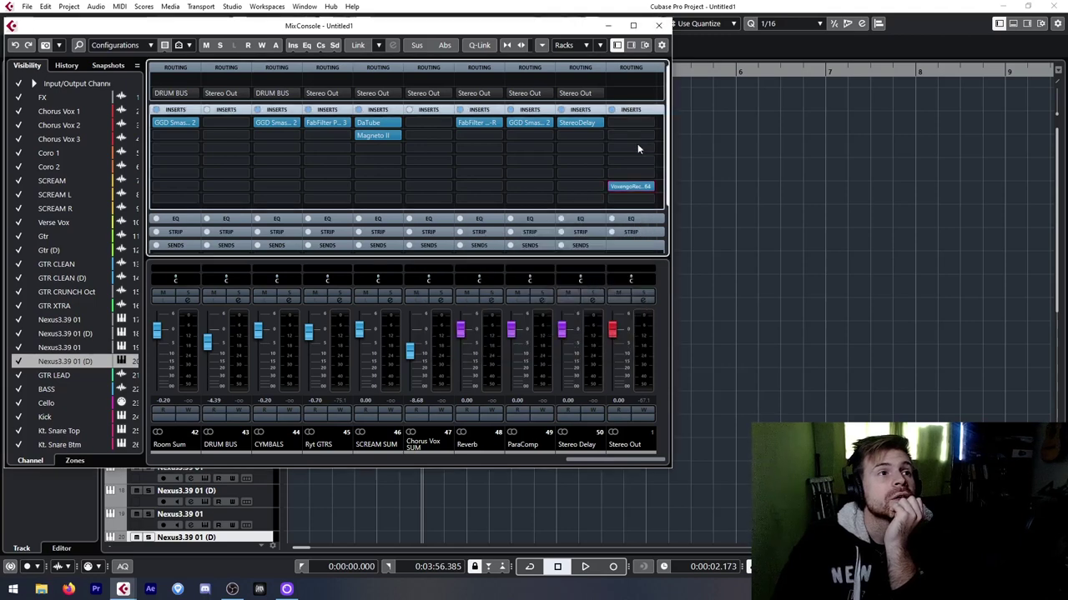
{"action": "left_click", "coordinate": [659, 25]}
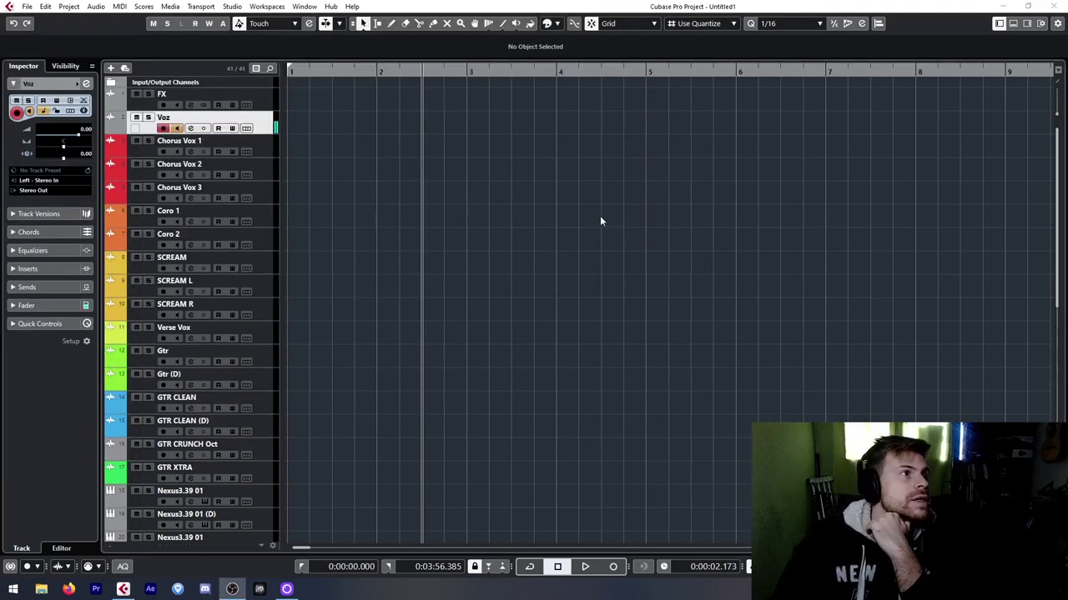
- Review the template's vocal and guitar tracks, selecting Verse Vox and each track from Gtr to GTR XTRA in turn
{"action": "scroll", "coordinate": [353, 287], "scroll_direction": "down", "scroll_amount": 4}
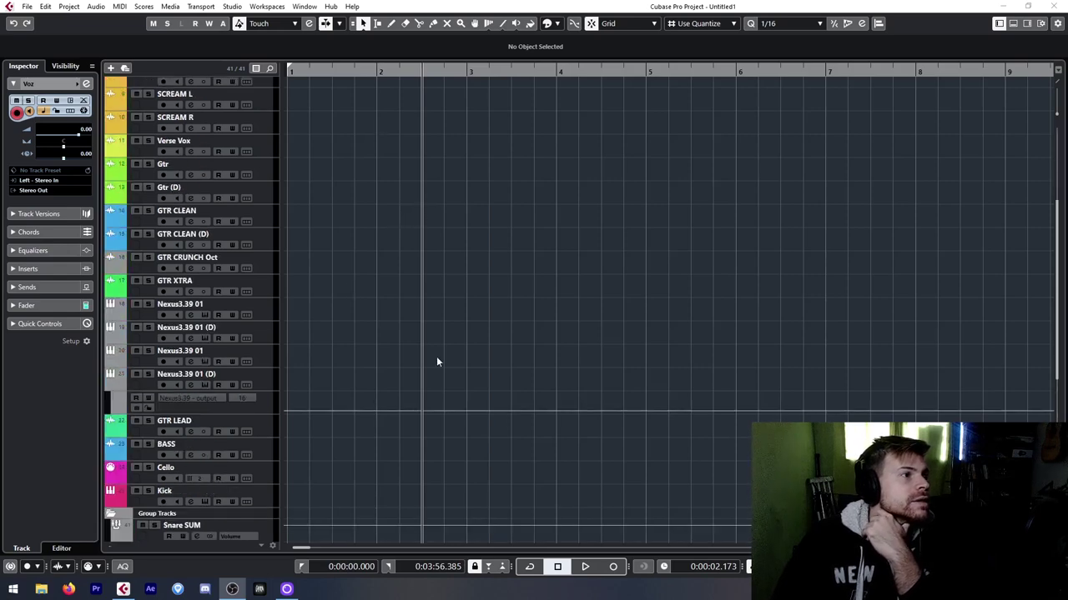
{"action": "scroll", "coordinate": [415, 350], "scroll_direction": "down", "scroll_amount": 5}
{"action": "scroll", "coordinate": [296, 353], "scroll_direction": "up", "scroll_amount": 10}
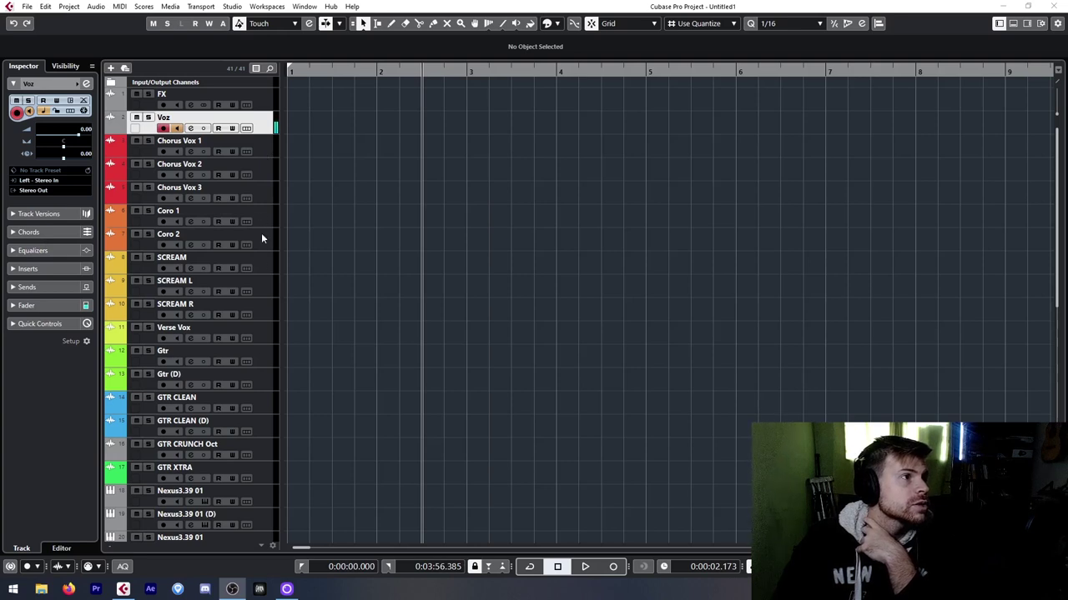
{"action": "left_click", "coordinate": [274, 332]}
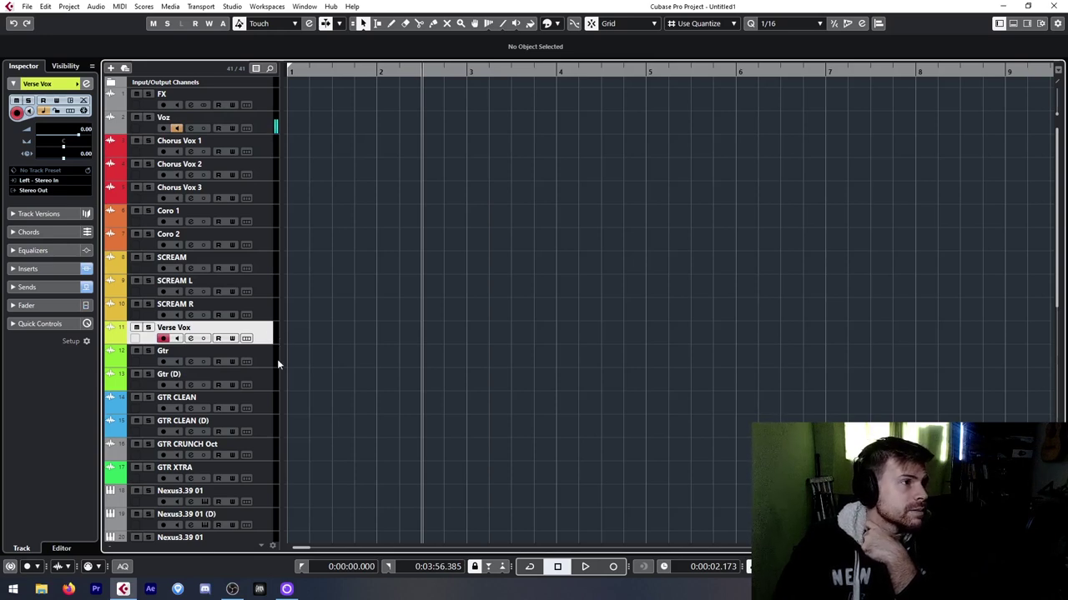
{"action": "scroll", "coordinate": [278, 364], "scroll_direction": "down", "scroll_amount": 4}
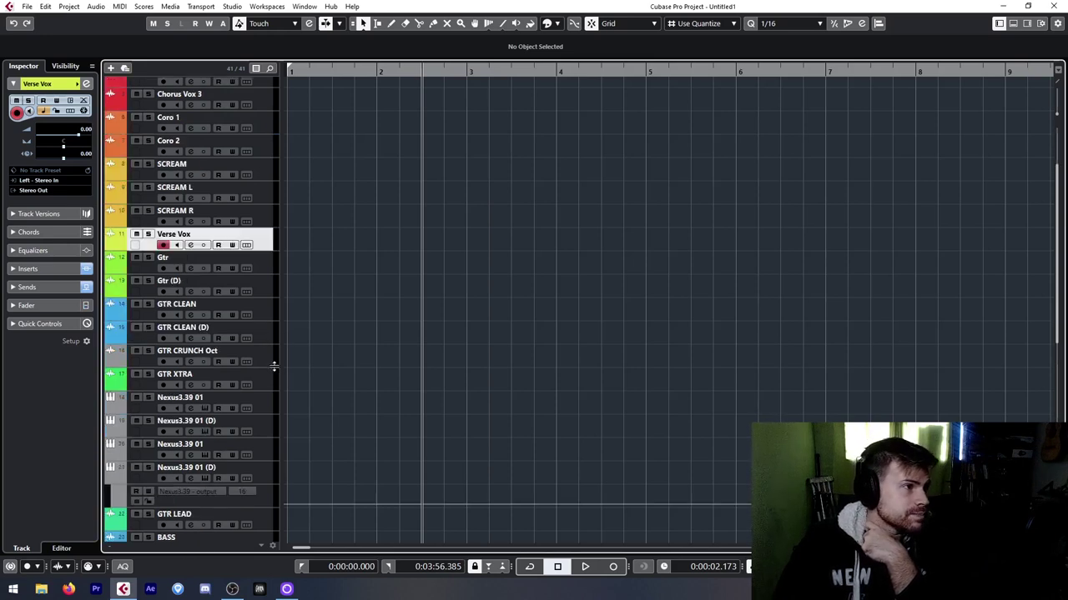
{"action": "left_click", "coordinate": [267, 266]}
{"action": "left_click", "coordinate": [266, 283]}
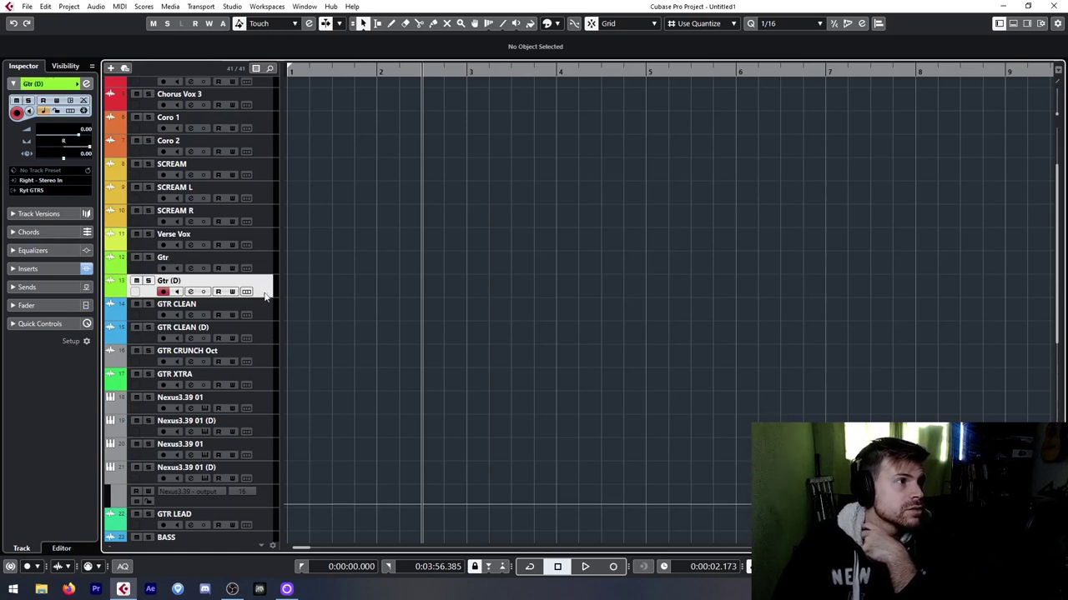
{"action": "left_click", "coordinate": [266, 312]}
{"action": "left_click", "coordinate": [266, 335]}
{"action": "left_click", "coordinate": [265, 357]}
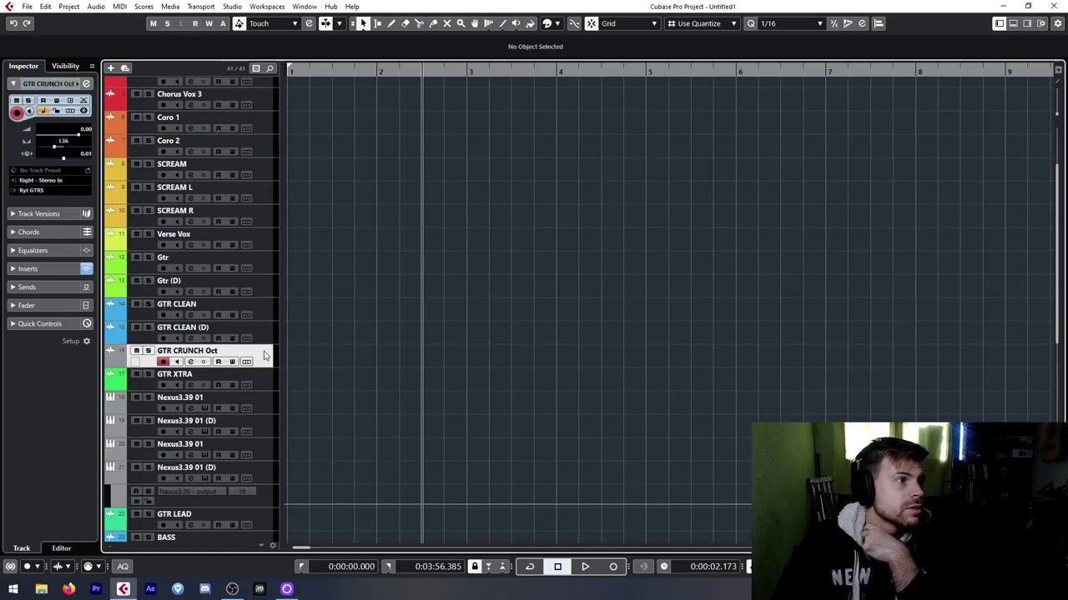
{"action": "left_click", "coordinate": [266, 380]}
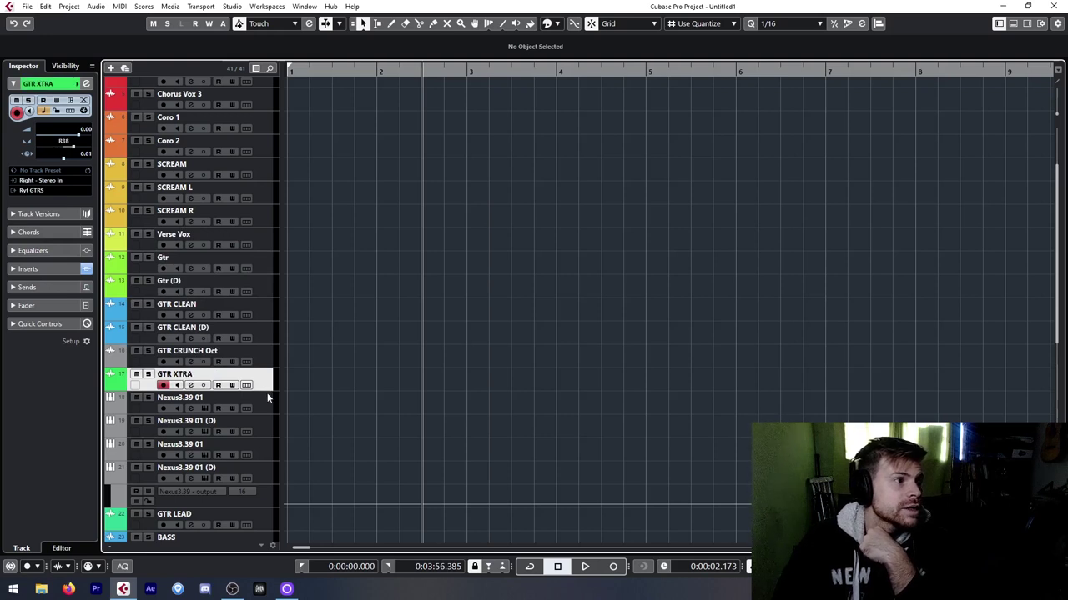
- Review the GTR LEAD, Nexus3.39 01, BASS, Cello and Kick tracks, along with the group and FX channels below them
{"action": "scroll", "coordinate": [264, 452], "scroll_direction": "down", "scroll_amount": 2}
{"action": "left_click", "coordinate": [268, 429]}
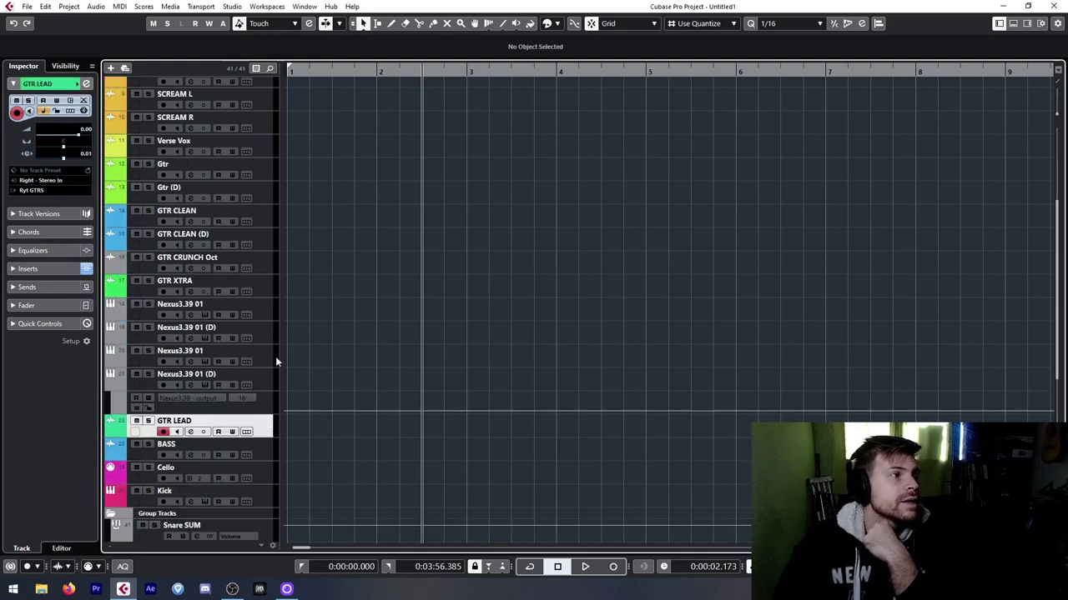
{"action": "left_click", "coordinate": [260, 310]}
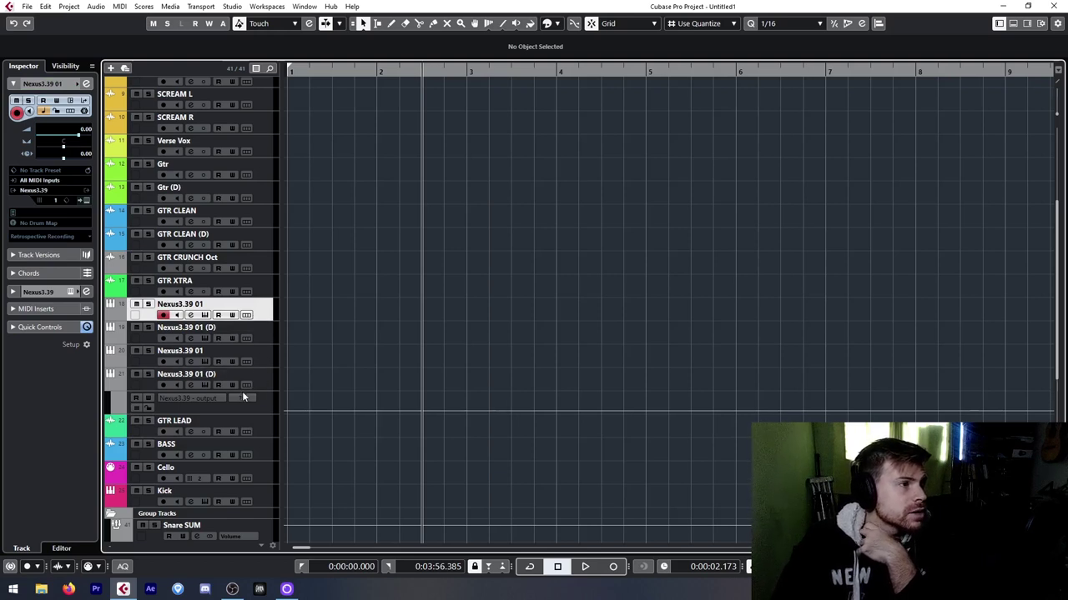
{"action": "left_click", "coordinate": [265, 453]}
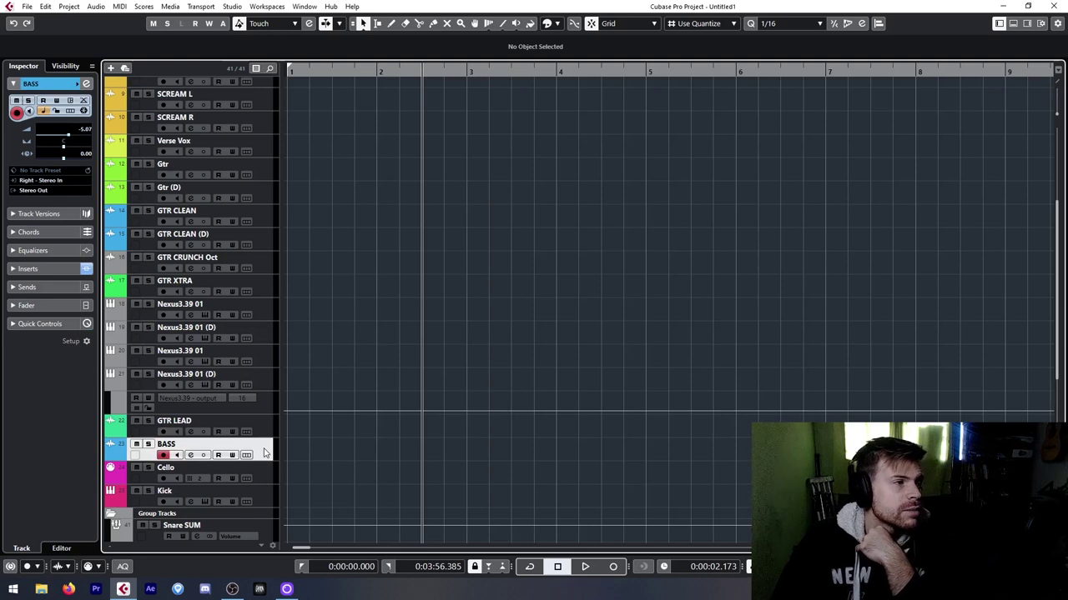
{"action": "scroll", "coordinate": [262, 425], "scroll_direction": "down", "scroll_amount": 3}
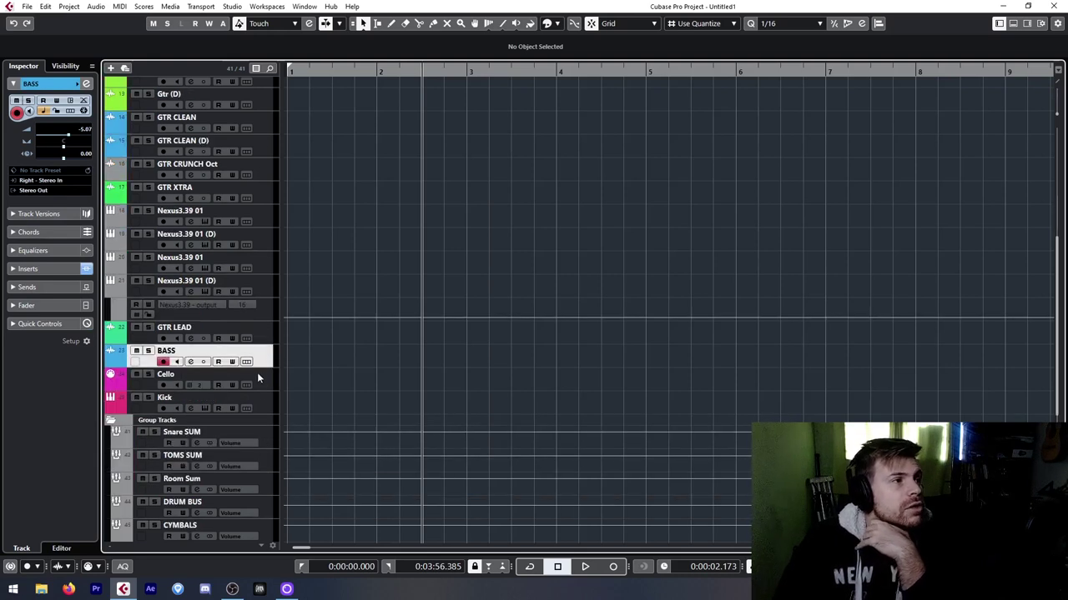
{"action": "left_click", "coordinate": [258, 377]}
{"action": "left_click", "coordinate": [266, 408]}
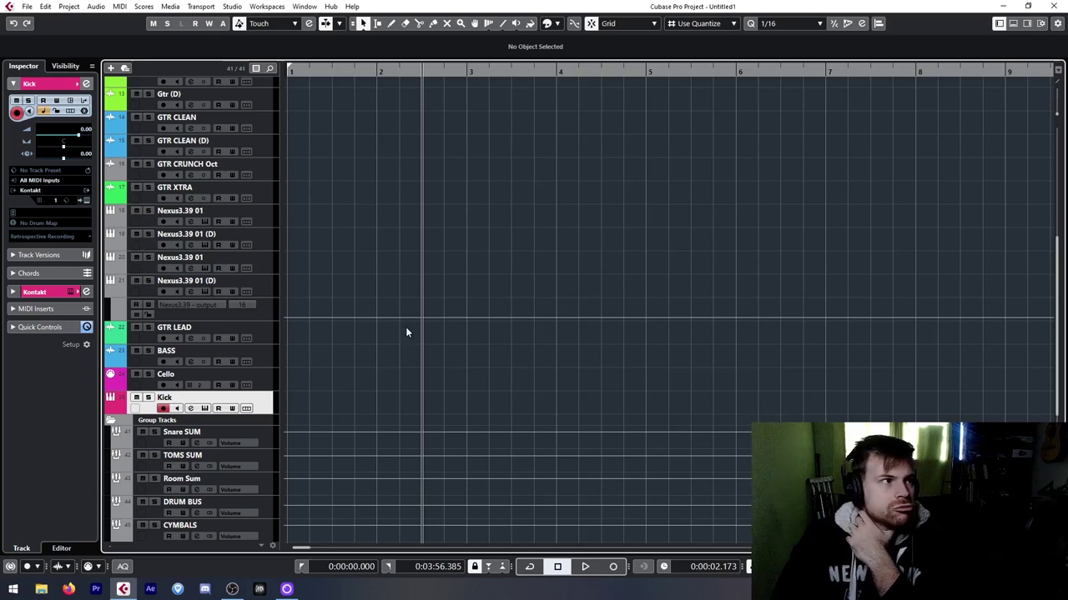
{"action": "scroll", "coordinate": [380, 333], "scroll_direction": "down", "scroll_amount": 3}
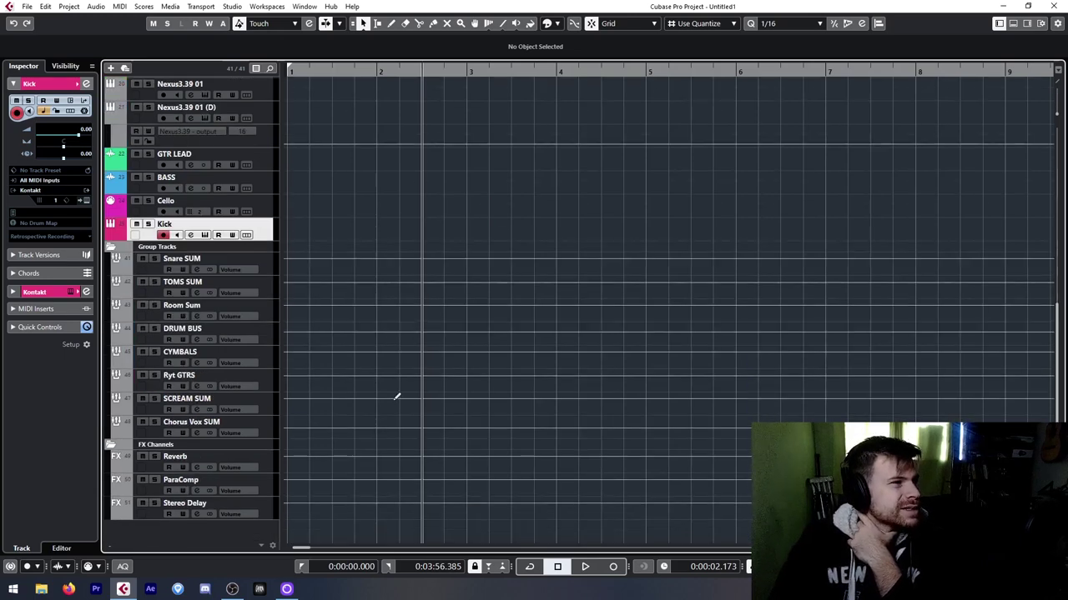
{"action": "scroll", "coordinate": [388, 392], "scroll_direction": "up", "scroll_amount": 3}
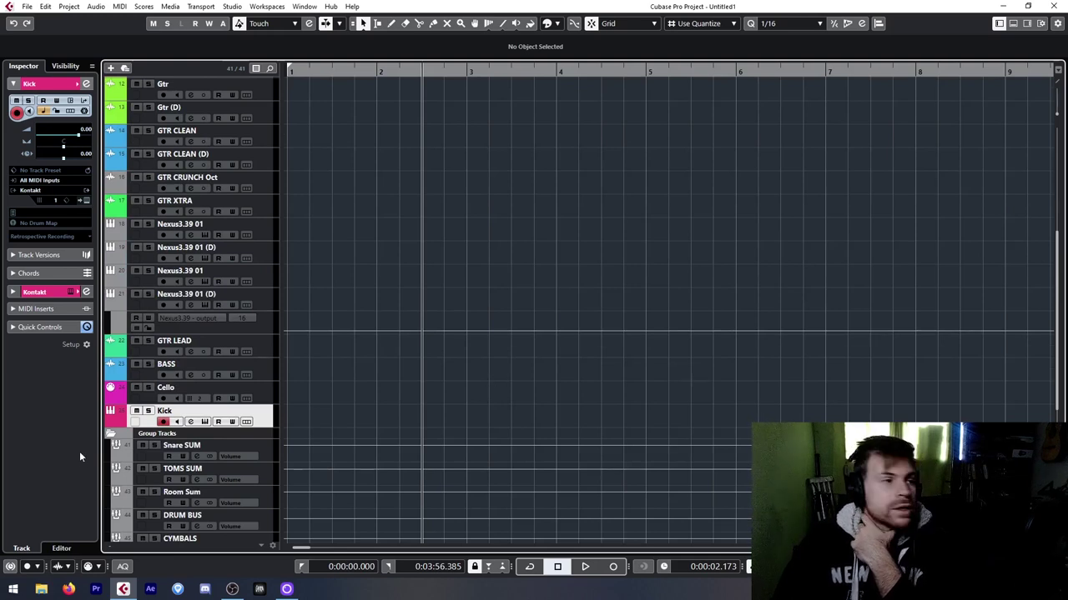
- Switch to Discord, look through the plug-in and drum library links in the recursos channel, and return to Cubase
{"action": "left_click", "coordinate": [205, 588]}
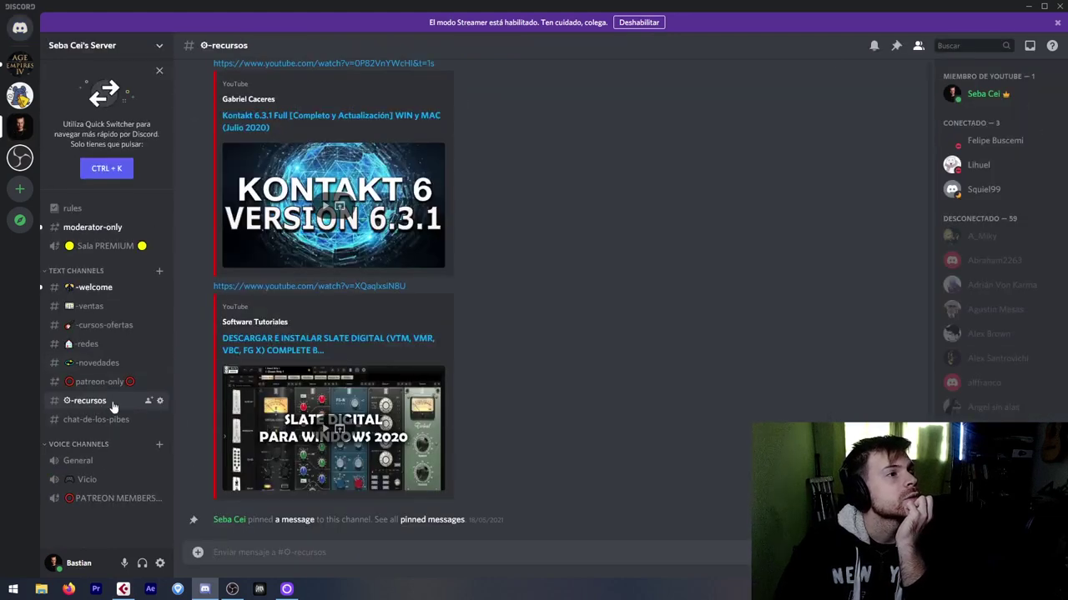
{"action": "scroll", "coordinate": [517, 375], "scroll_direction": "up", "scroll_amount": 1}
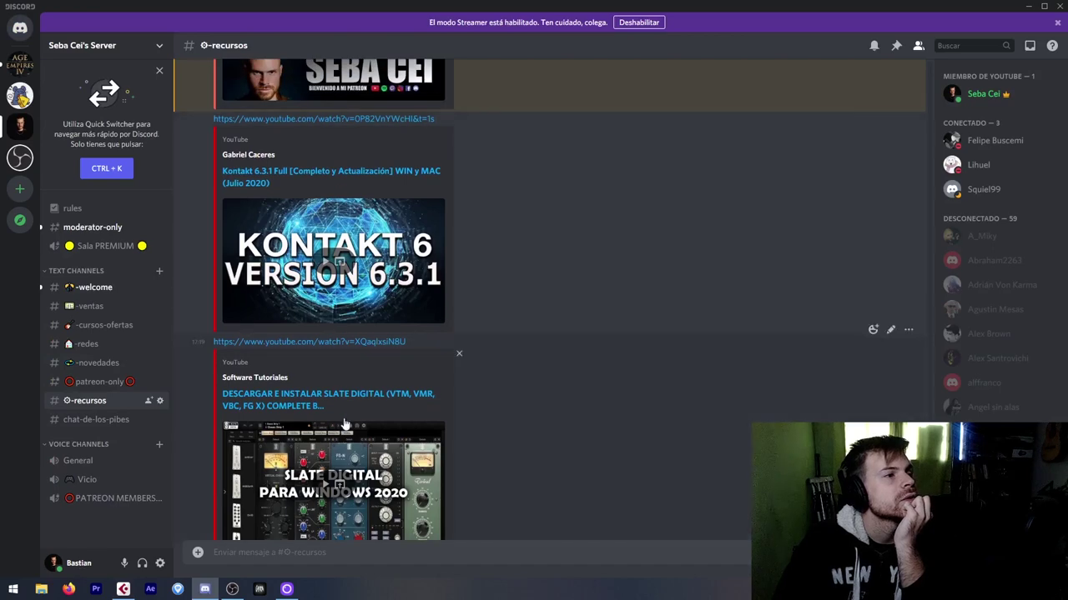
{"action": "scroll", "coordinate": [477, 391], "scroll_direction": "up", "scroll_amount": 2}
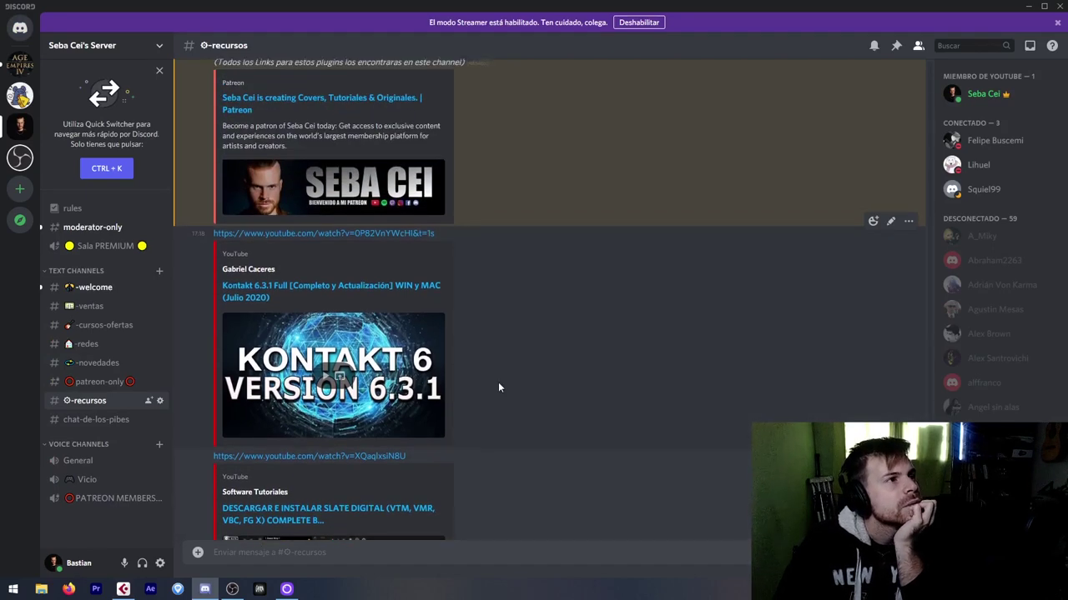
{"action": "scroll", "coordinate": [498, 387], "scroll_direction": "up", "scroll_amount": 15}
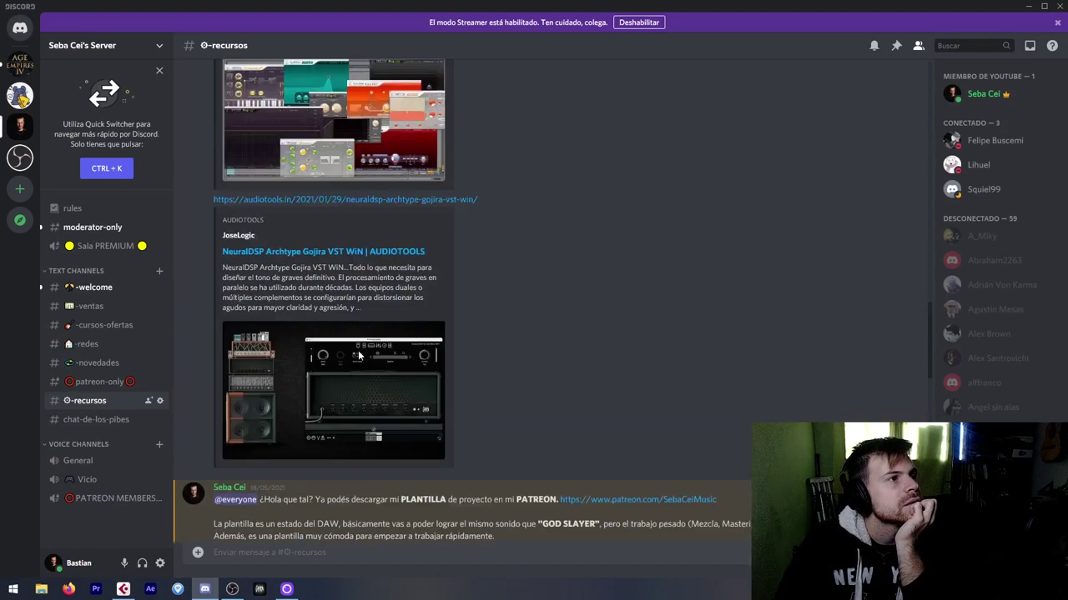
{"action": "scroll", "coordinate": [360, 356], "scroll_direction": "up", "scroll_amount": 5}
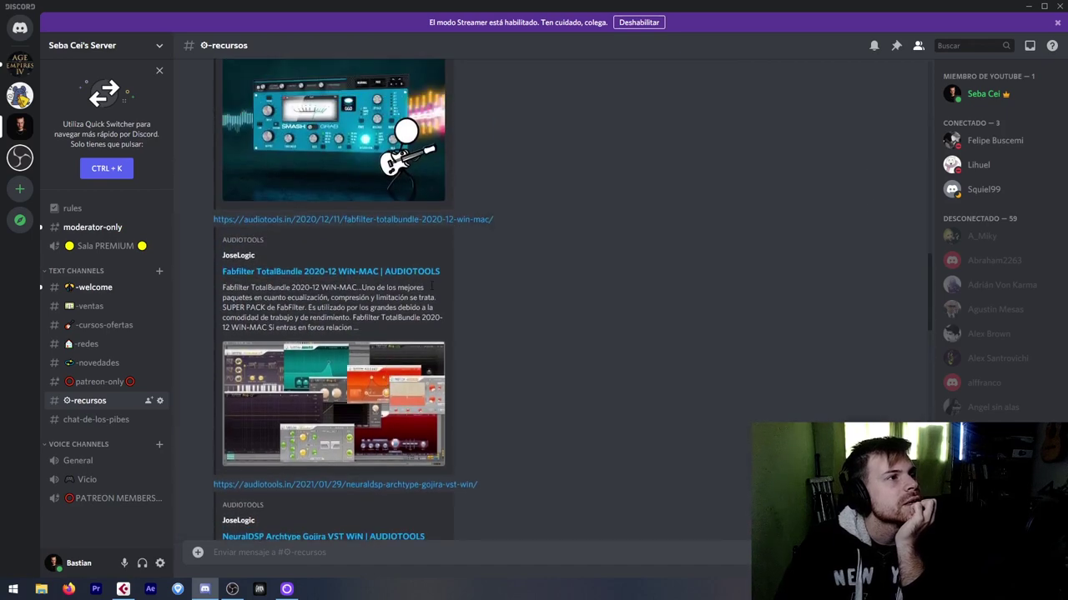
{"action": "scroll", "coordinate": [431, 285], "scroll_direction": "up", "scroll_amount": 8}
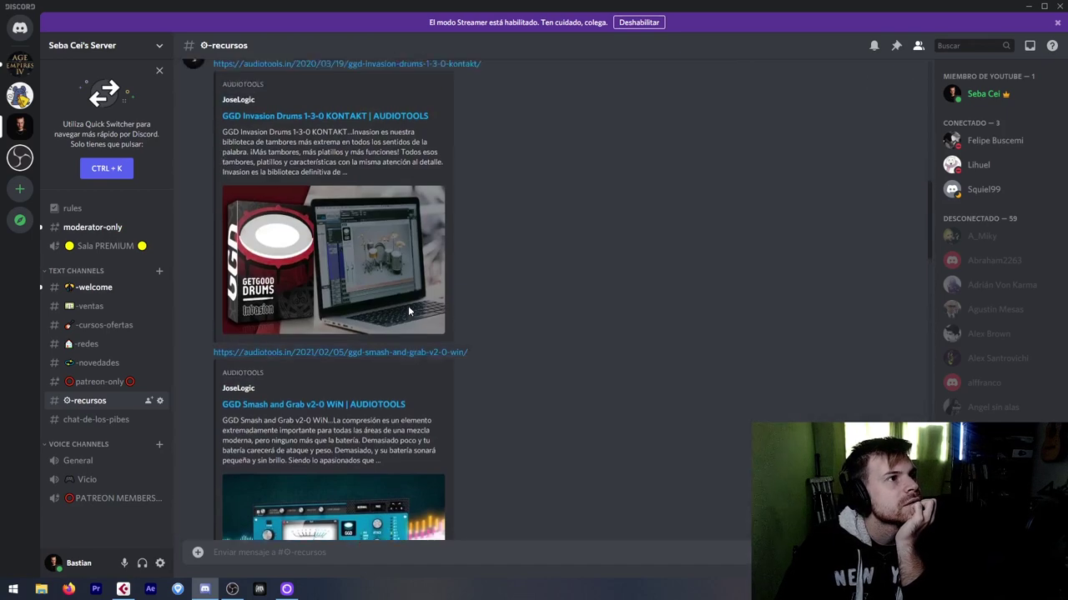
{"action": "scroll", "coordinate": [408, 311], "scroll_direction": "up", "scroll_amount": 2}
{"action": "left_click", "coordinate": [1028, 6]}
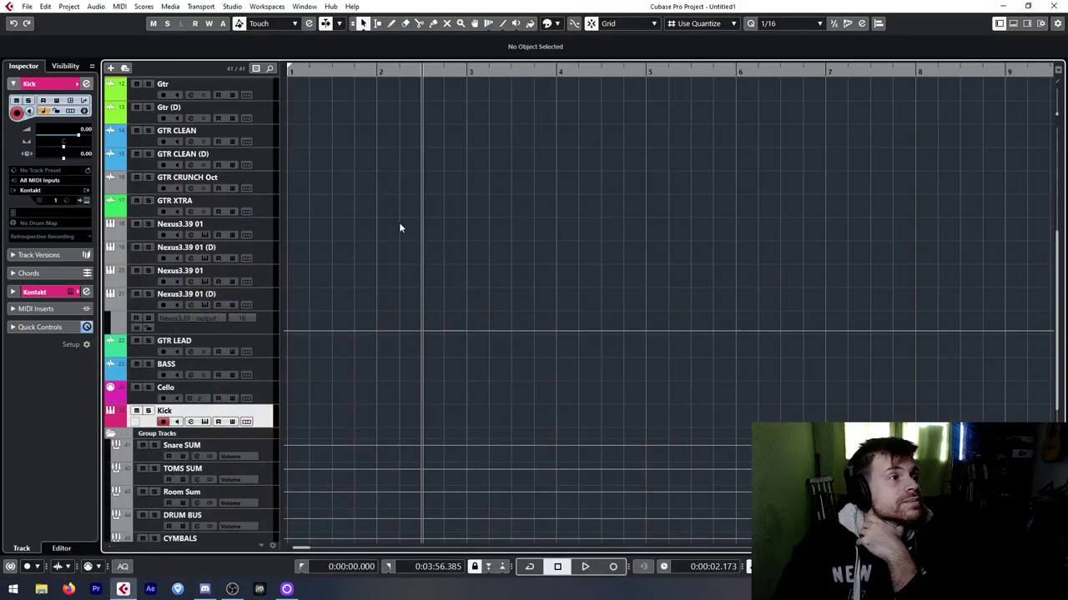
- Draw a four-bar MIDI part on the Kick track from bar 2 to bar 6 and open it in the Drum Editor
{"action": "right_click", "coordinate": [341, 437]}
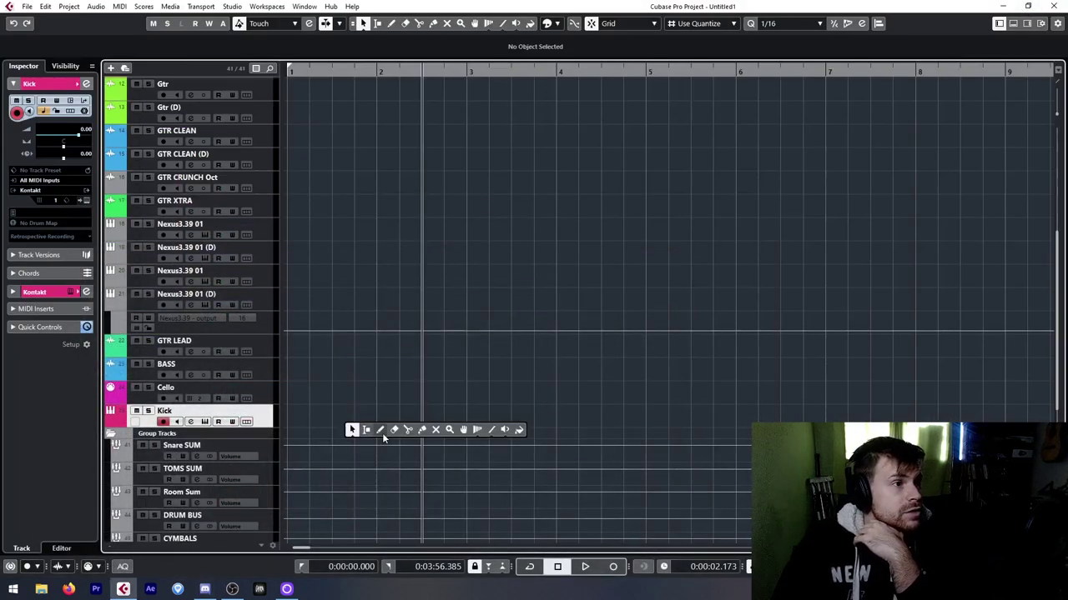
{"action": "left_click", "coordinate": [385, 430]}
{"action": "mouse_move", "coordinate": [382, 417]}
{"action": "left_mouse_down"}
{"action": "mouse_move", "coordinate": [746, 433]}
{"action": "mouse_move", "coordinate": [734, 431]}
{"action": "left_mouse_up"}
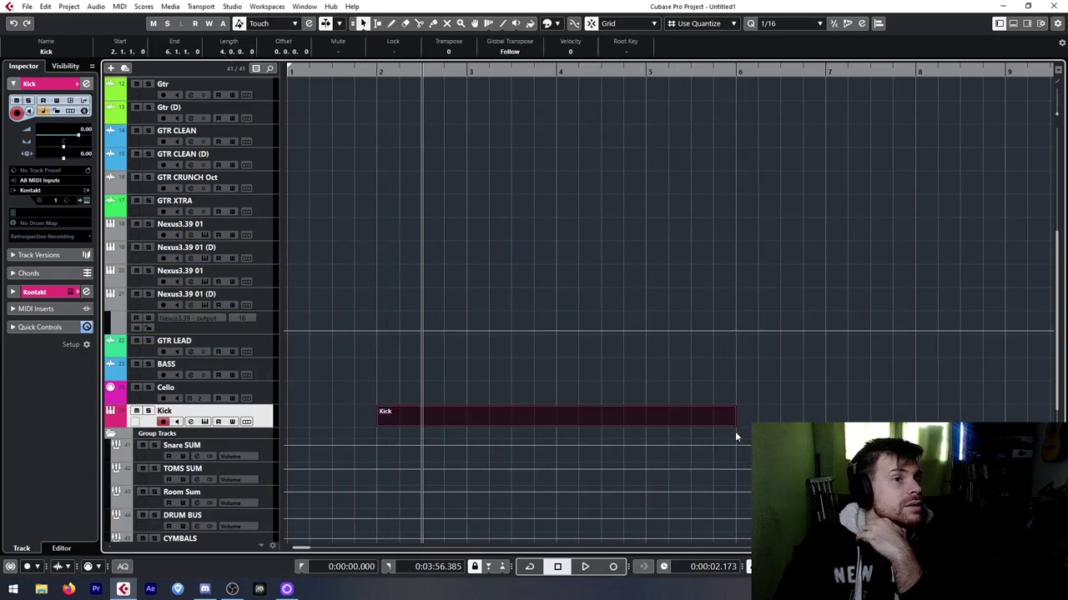
{"action": "left_click", "coordinate": [95, 6]}
{"action": "mouse_move", "coordinate": [120, 7]}
{"action": "left_click", "coordinate": [150, 46]}
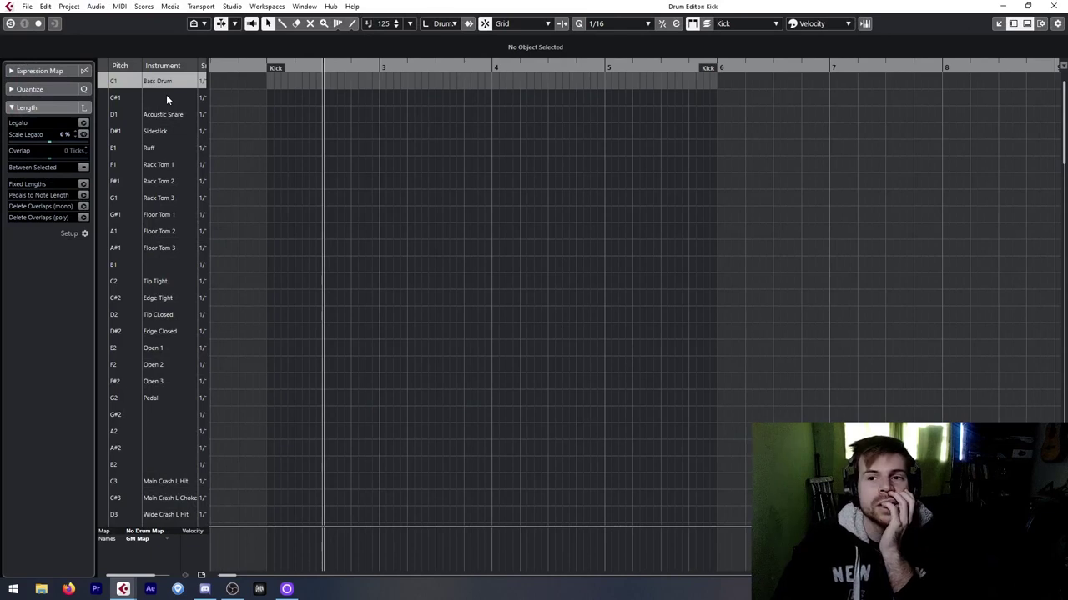
{"action": "left_click", "coordinate": [154, 540]}
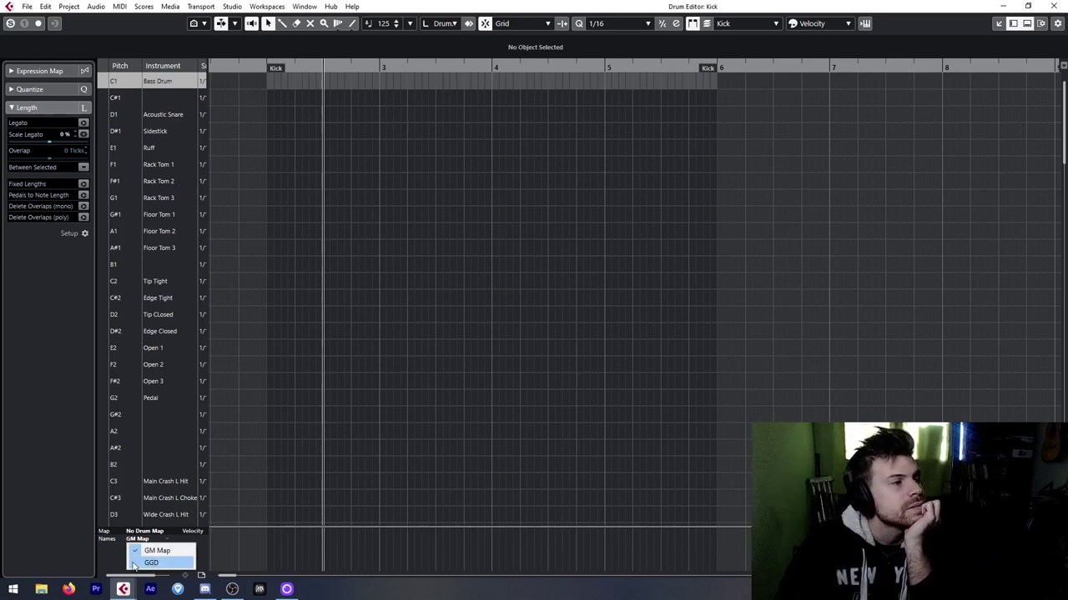
{"action": "key", "text": "Escape"}
{"action": "left_click", "coordinate": [143, 532]}
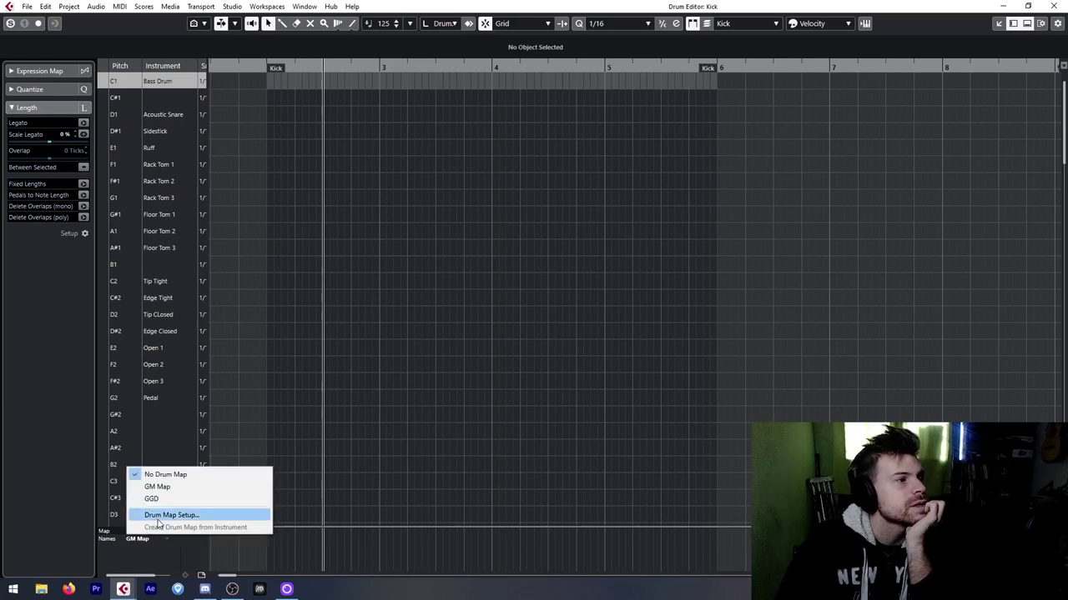
{"action": "left_click", "coordinate": [123, 556]}
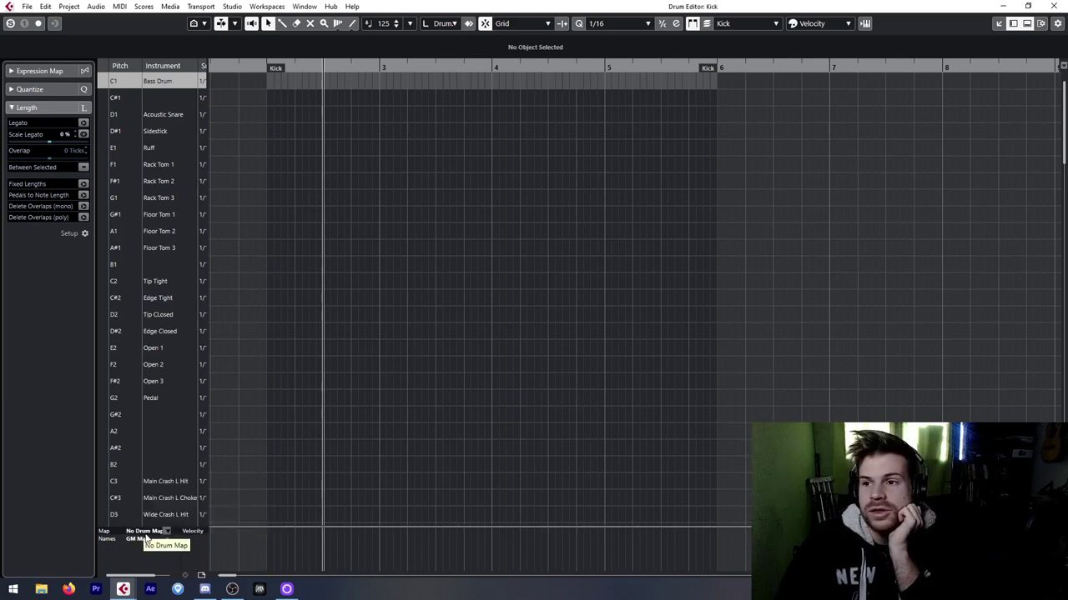
- Load GGD CUBASE.drm from the 3 - DRUM MAPS folder in Drum Map Setup, and close the setup
{"action": "left_click", "coordinate": [145, 534]}
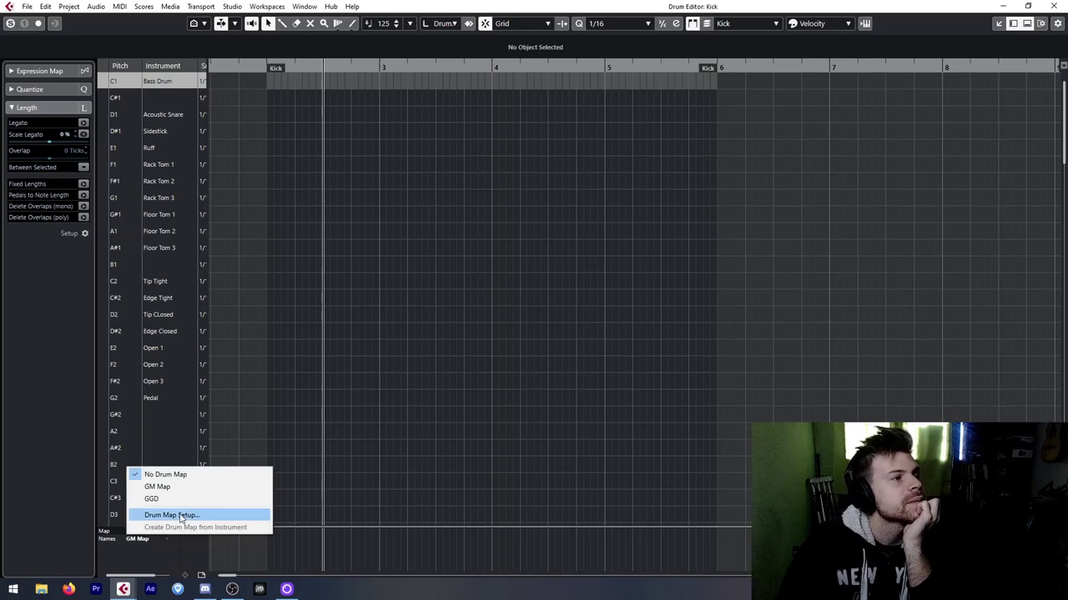
{"action": "left_click", "coordinate": [180, 517]}
{"action": "left_click", "coordinate": [320, 202]}
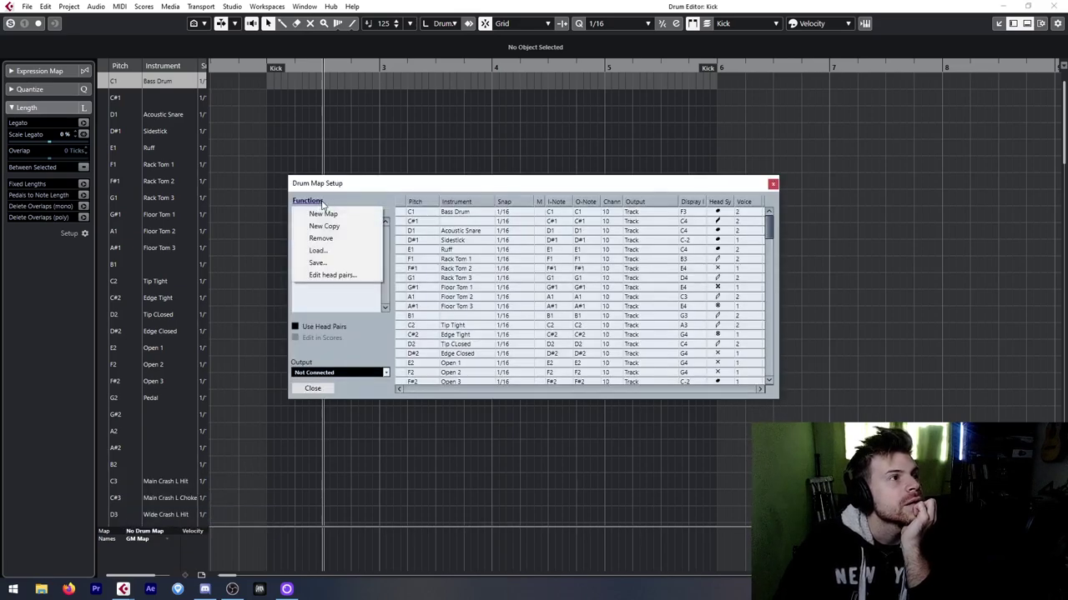
{"action": "left_click", "coordinate": [345, 251]}
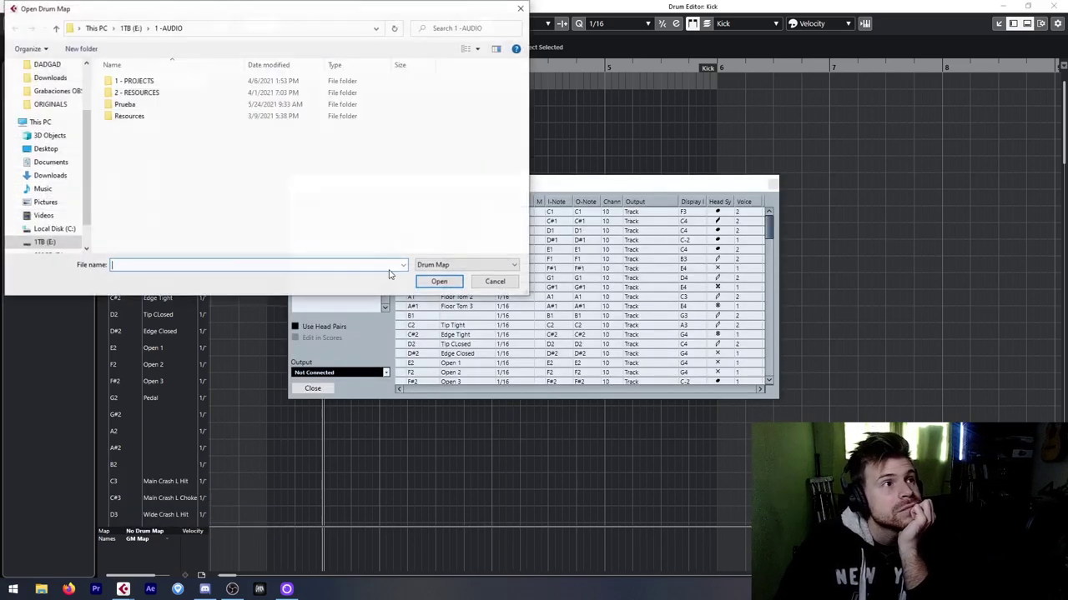
{"action": "left_click", "coordinate": [46, 241]}
{"action": "double_click", "coordinate": [158, 80]}
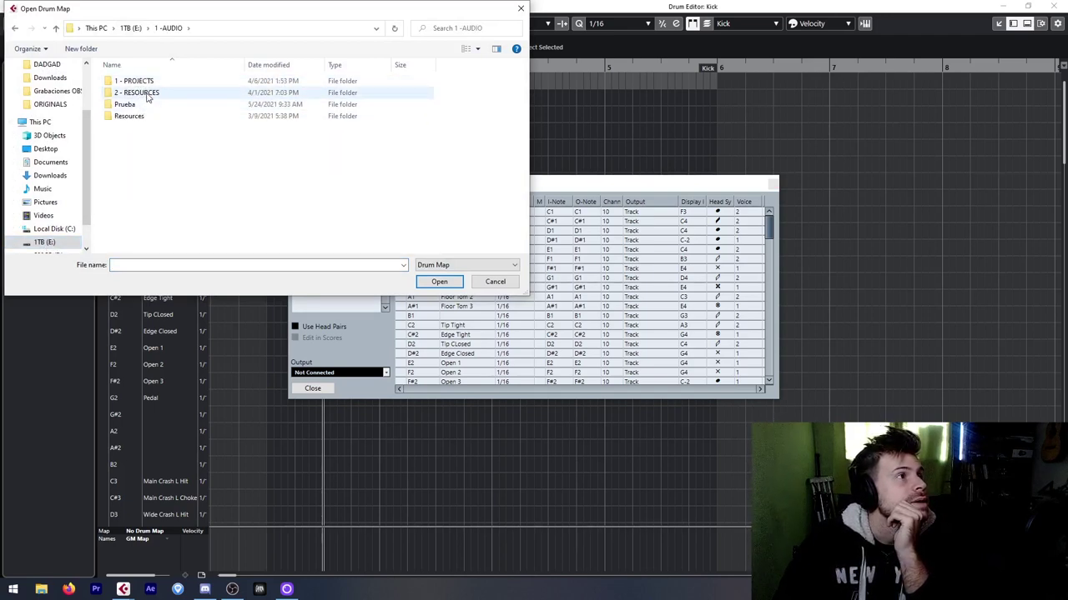
{"action": "double_click", "coordinate": [142, 92]}
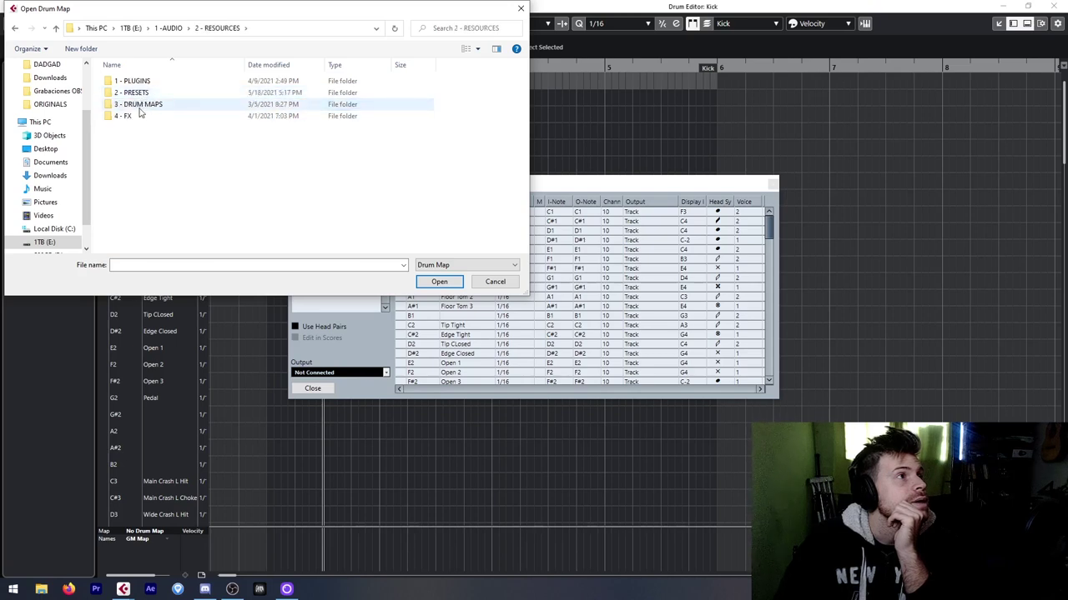
{"action": "double_click", "coordinate": [139, 107]}
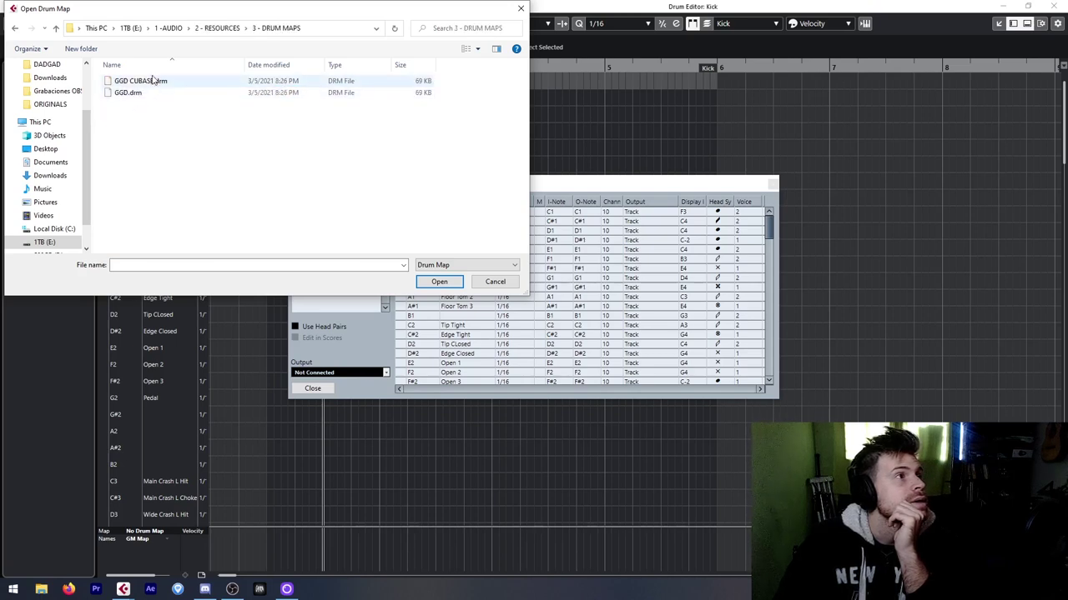
{"action": "left_click", "coordinate": [152, 83]}
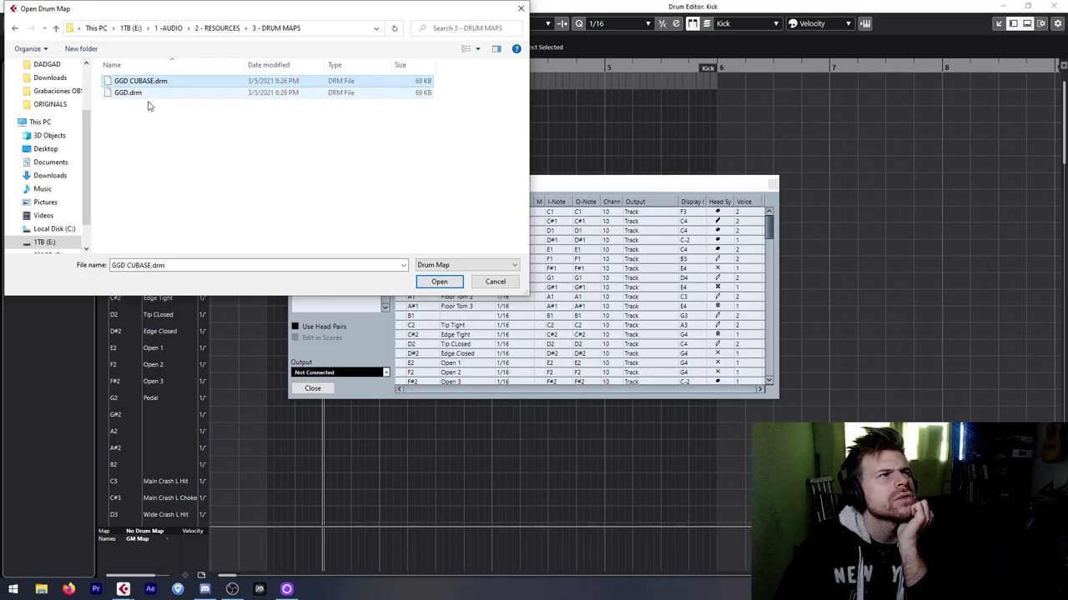
{"action": "left_click", "coordinate": [439, 281]}
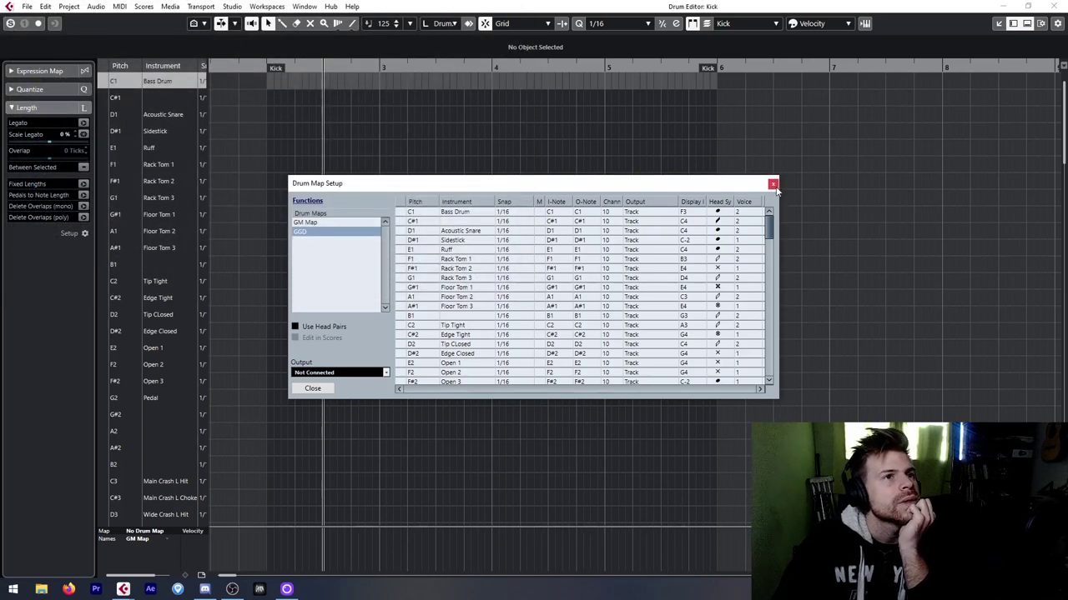
{"action": "left_click", "coordinate": [773, 184]}
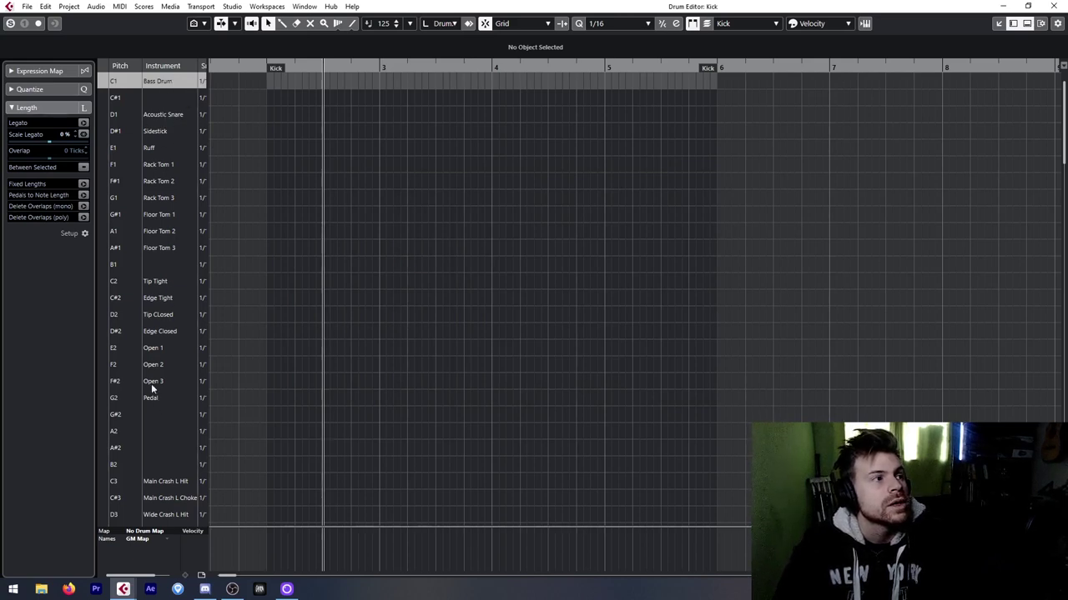
- Draw Bass Drum notes on beats 1 and 3 and Acoustic Snare notes on beats 2 and 4 of bar 2
{"action": "scroll", "coordinate": [231, 409], "scroll_direction": "down", "scroll_amount": 5}
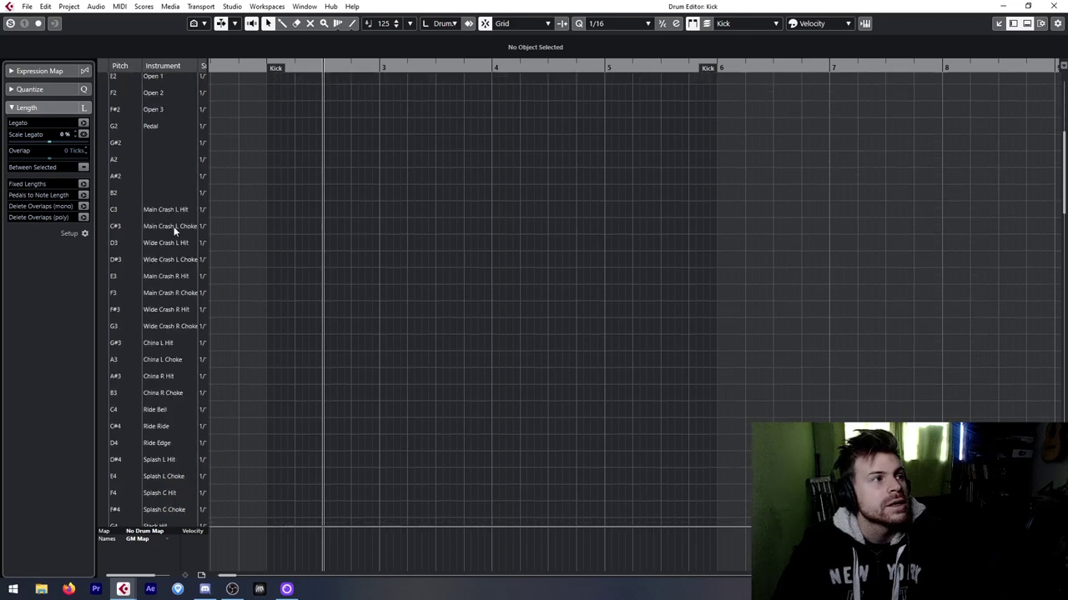
{"action": "scroll", "coordinate": [172, 460], "scroll_direction": "down", "scroll_amount": 7}
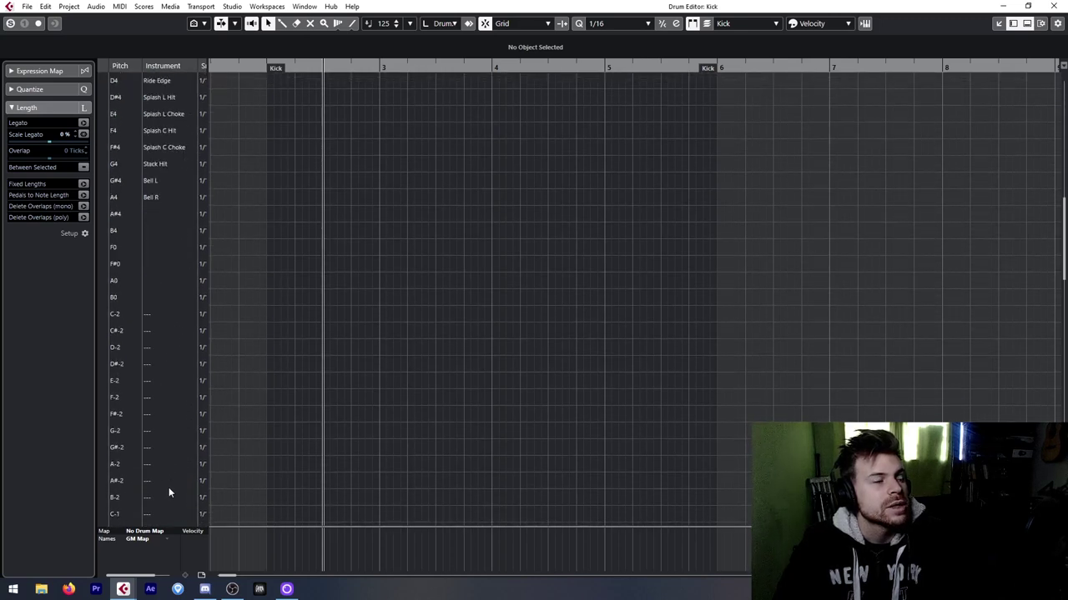
{"action": "scroll", "coordinate": [342, 373], "scroll_direction": "up", "scroll_amount": 4}
{"action": "scroll", "coordinate": [351, 358], "scroll_direction": "up", "scroll_amount": 8}
{"action": "right_click", "coordinate": [350, 252]}
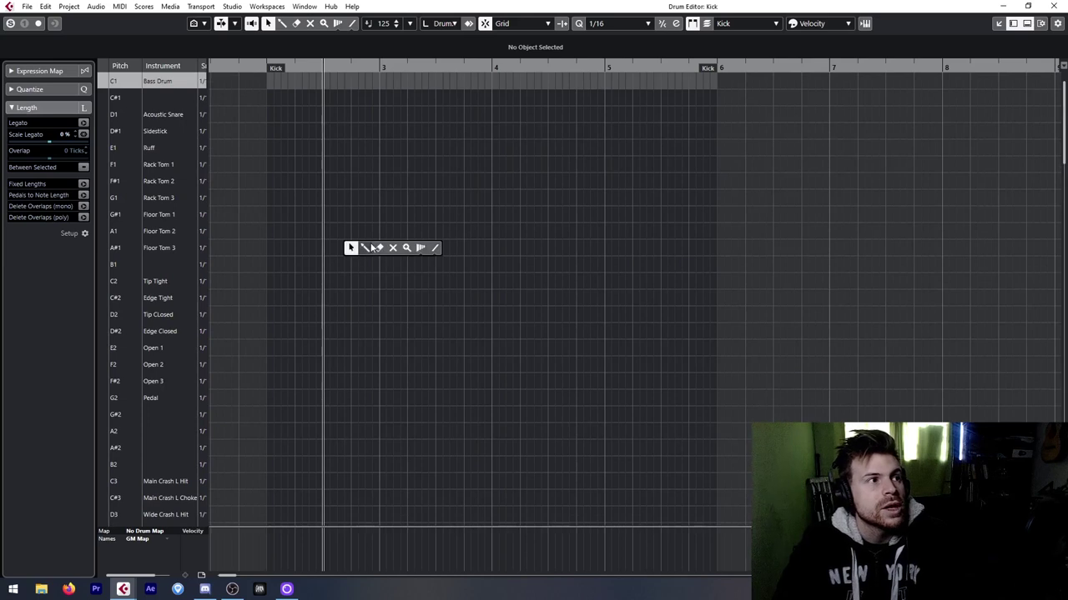
{"action": "left_click", "coordinate": [370, 249]}
{"action": "left_click", "coordinate": [267, 81]}
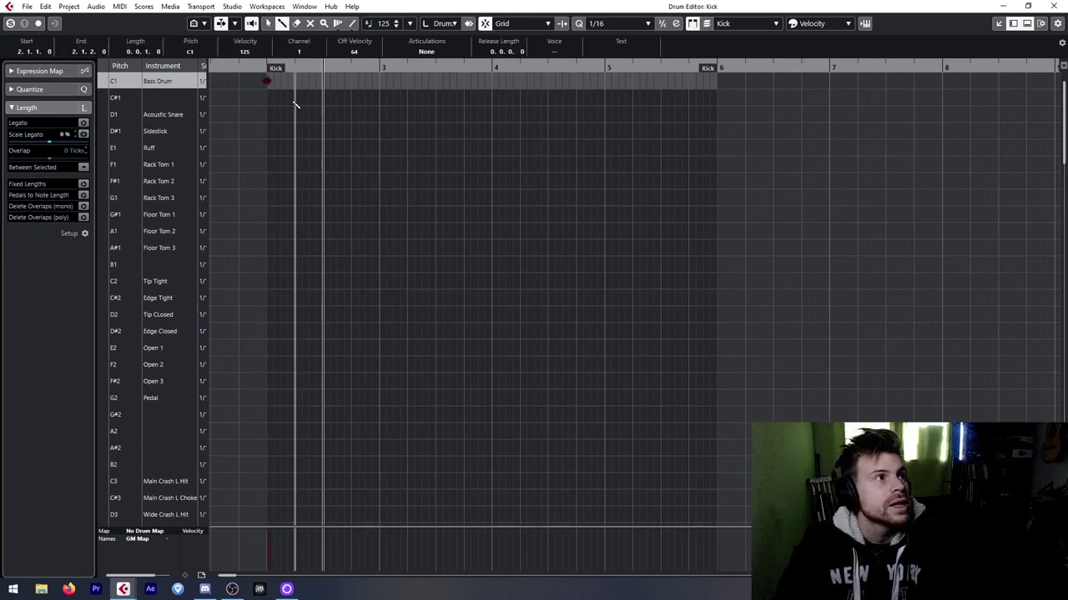
{"action": "left_click", "coordinate": [296, 101]}
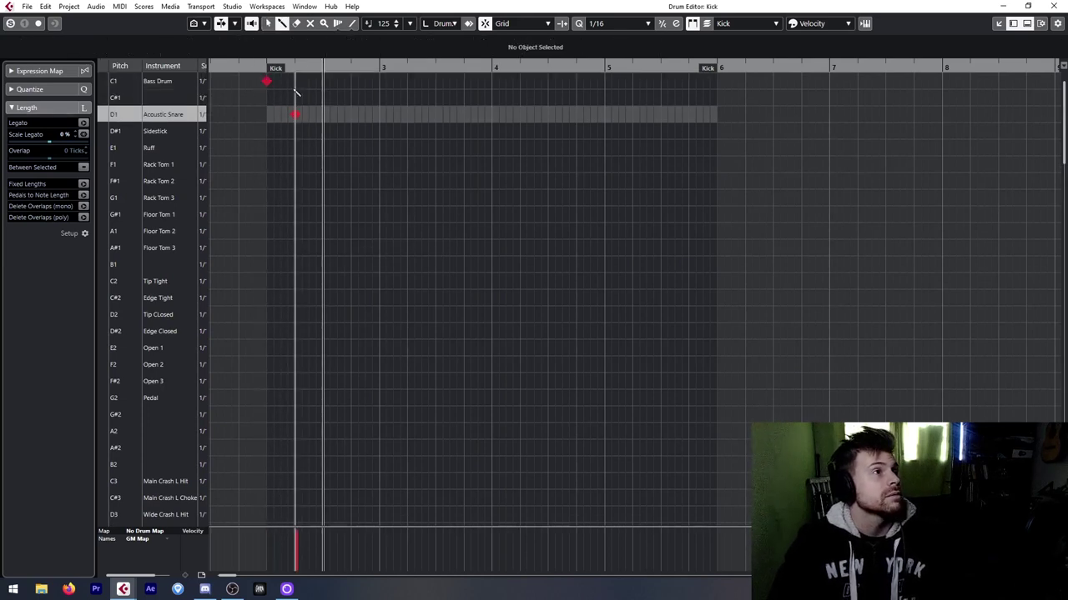
{"action": "left_click", "coordinate": [297, 114]}
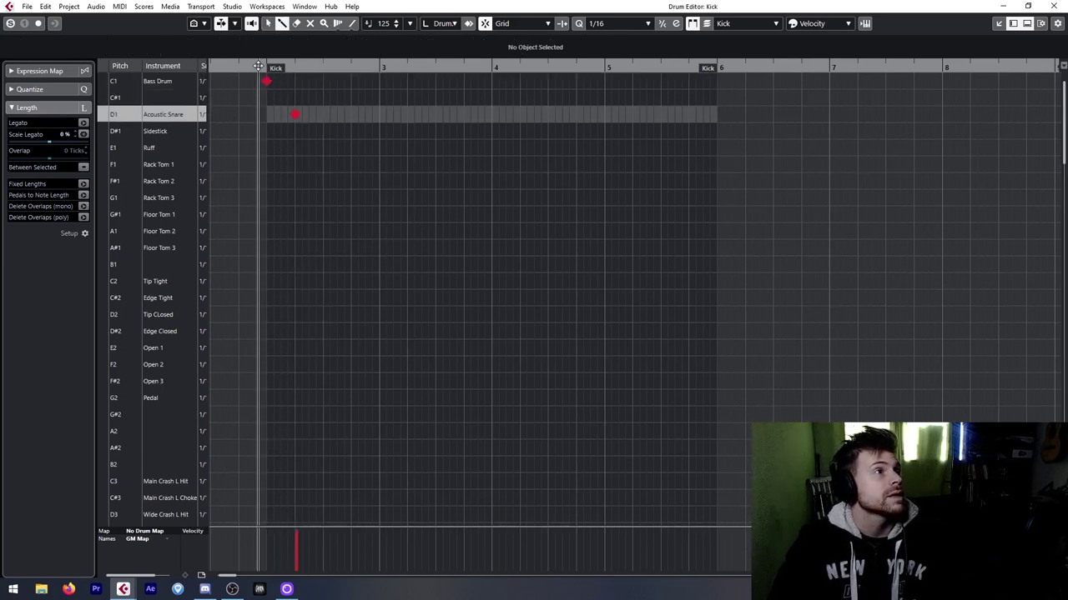
{"action": "left_click", "coordinate": [323, 81]}
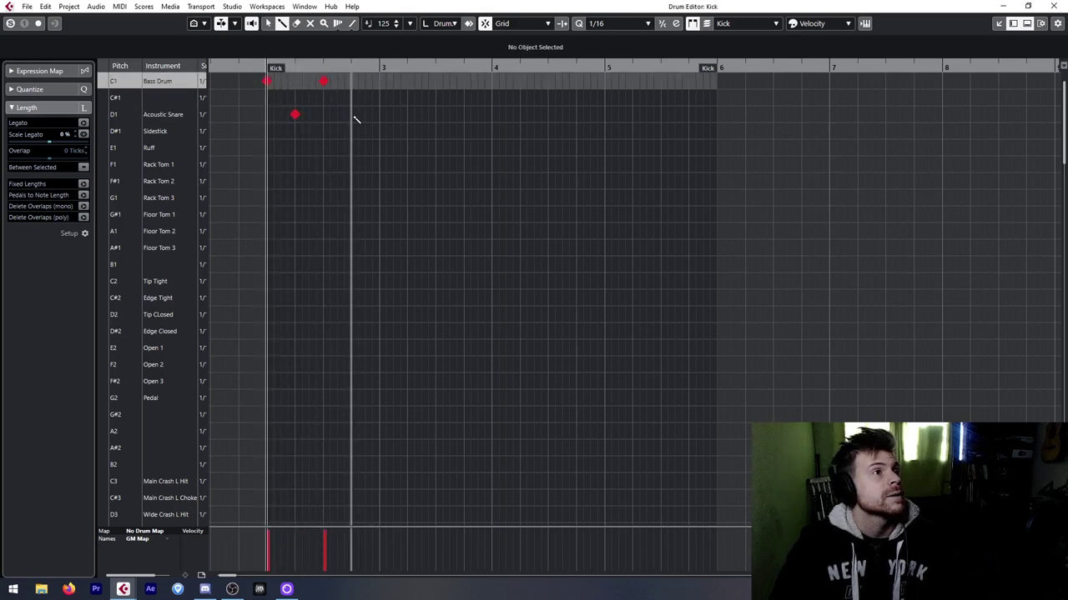
{"action": "left_click", "coordinate": [352, 114]}
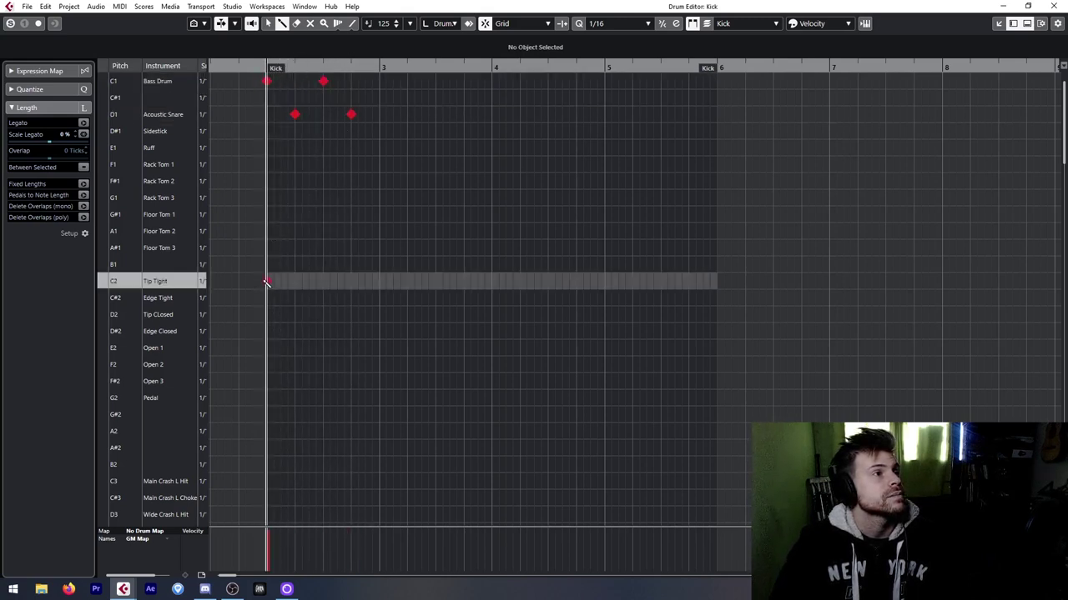
- Draw four sixteenth-note Tip Tight hits on beat 1 of bar 2 and lower the last three velocities, ending at 53
{"action": "left_click_drag", "start_coordinate": [267, 281], "coordinate": [290, 283]}
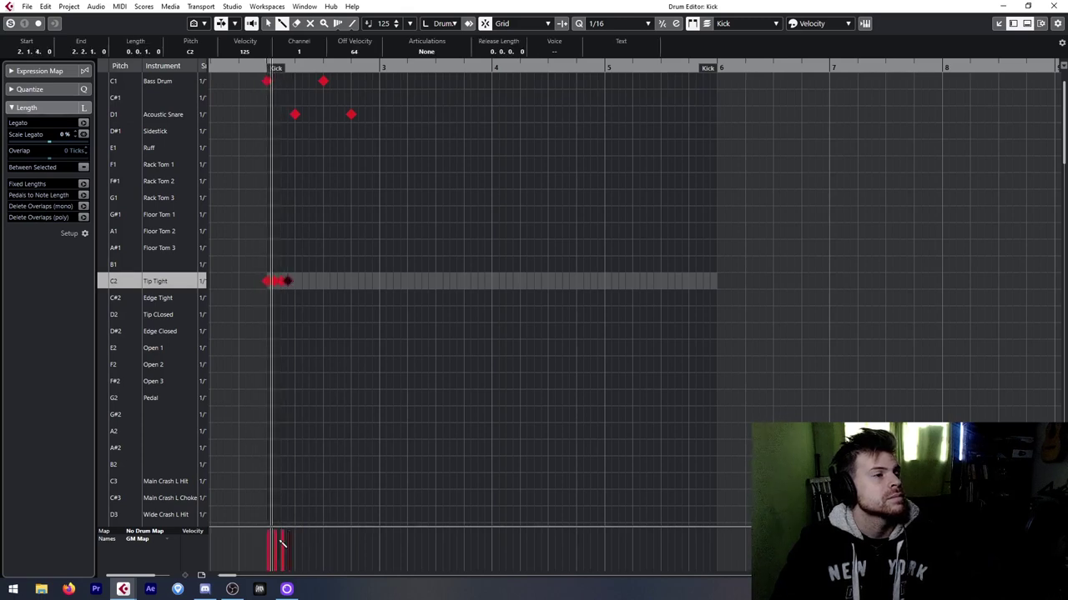
{"action": "left_click_drag", "start_coordinate": [274, 558], "coordinate": [289, 555]}
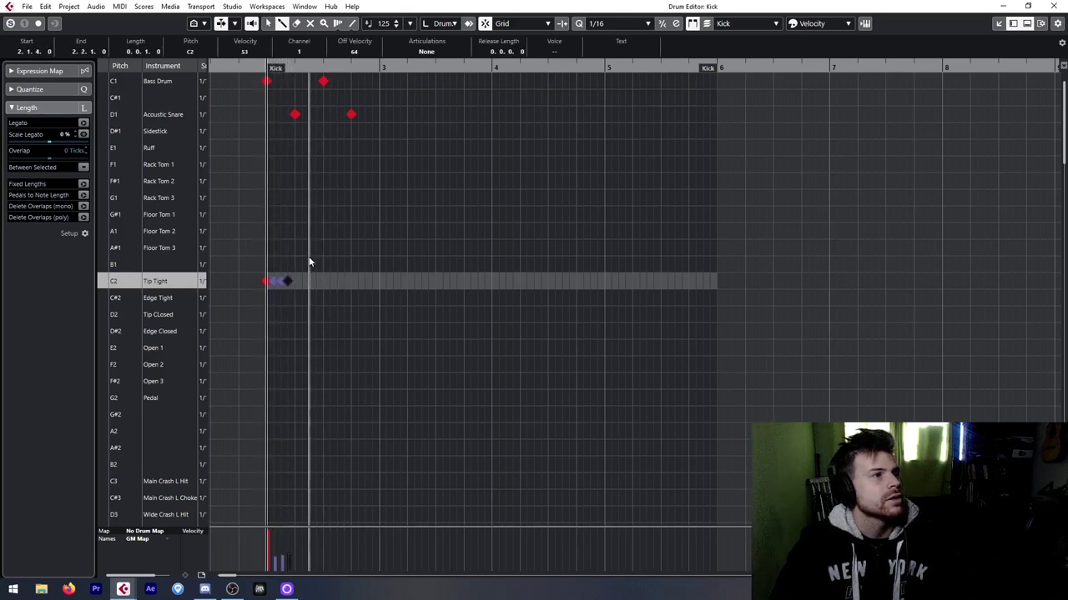
- Select the four Tip Tight hits and duplicate them three times to fill bar 2
{"action": "key", "text": "1"}
{"action": "left_click_drag", "start_coordinate": [309, 256], "coordinate": [255, 294]}
{"action": "key", "text": "ctrl+d"}
{"action": "key", "text": "ctrl+d"}
{"action": "key", "text": "ctrl+d"}
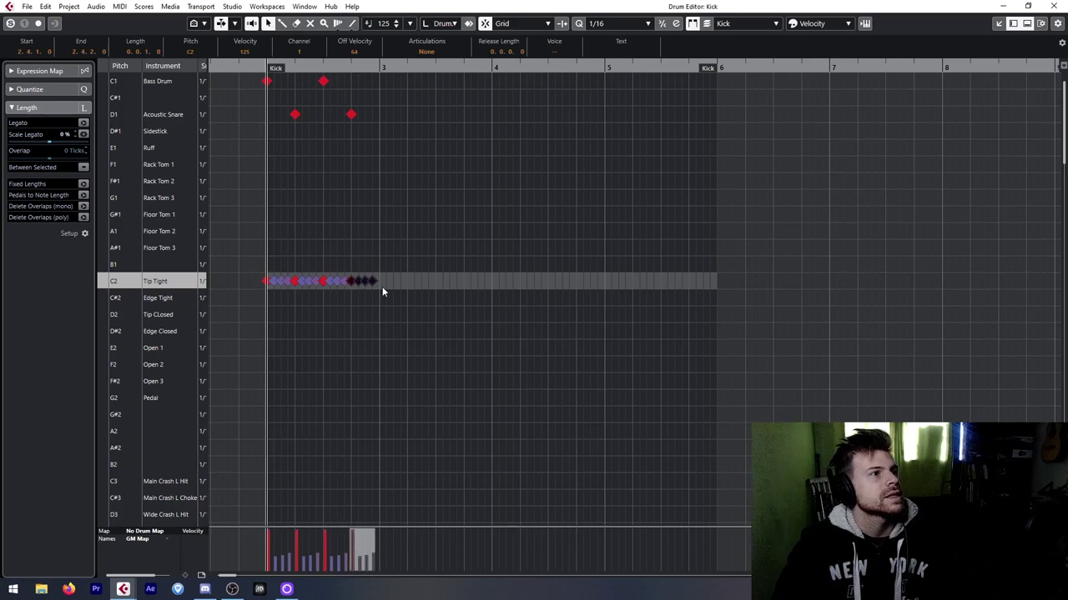
{"action": "key", "text": "space"}
{"action": "key", "text": "space"}
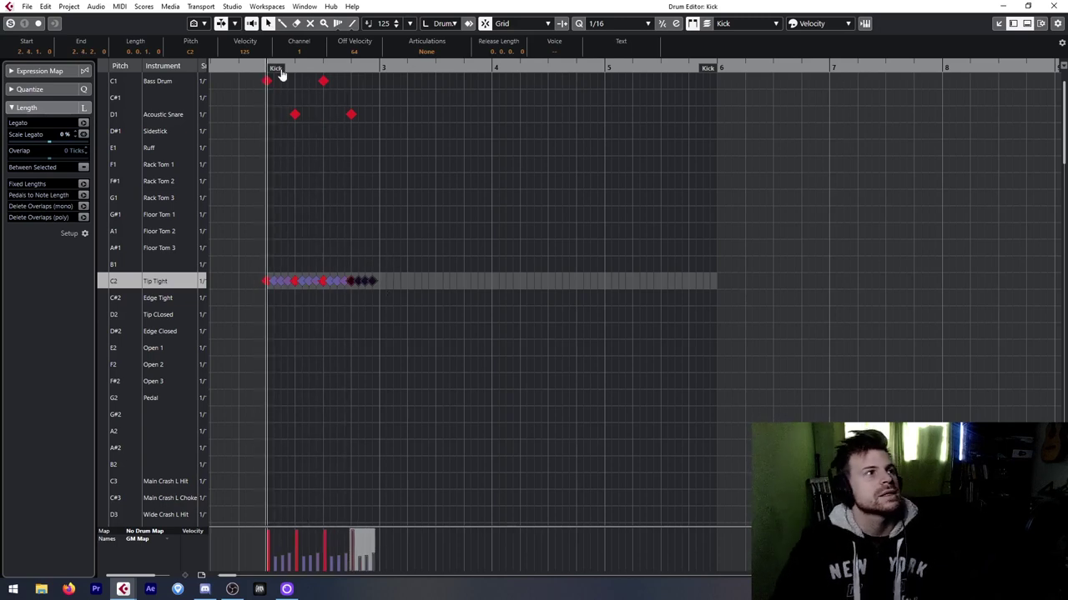
- Select the whole bar 2 drum pattern and duplicate it into bar 3
{"action": "left_click_drag", "start_coordinate": [263, 86], "coordinate": [432, 336]}
{"action": "key", "text": "ctrl+d"}
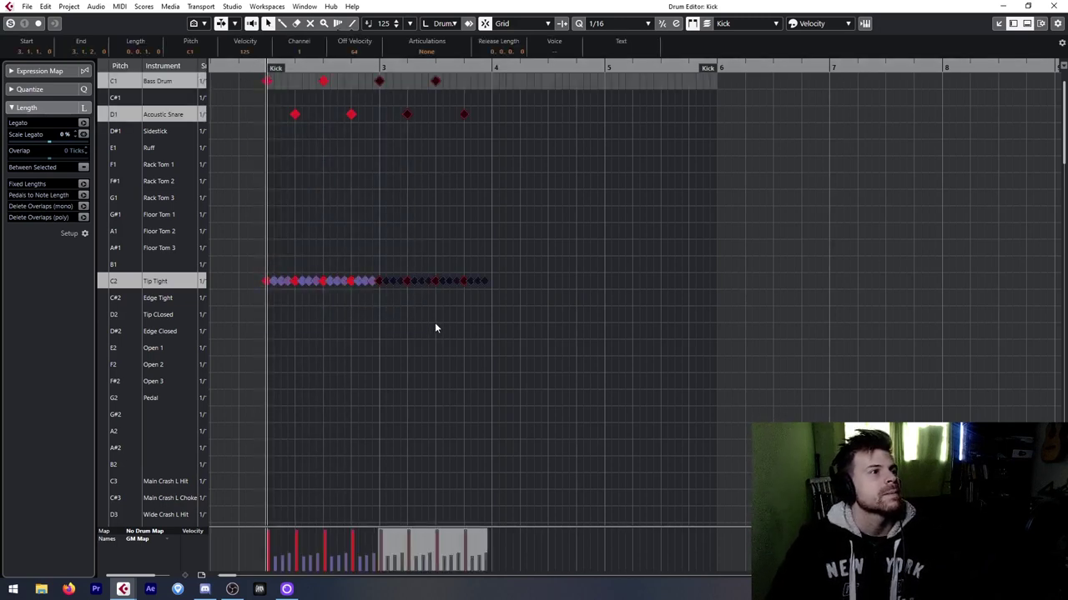
- Duplicate the selected drum pattern into bars 4 and 5, play it briefly, and close the Drum Editor
{"action": "key", "text": "ctrl+d"}
{"action": "key", "text": "ctrl+d"}
{"action": "key", "text": "space"}
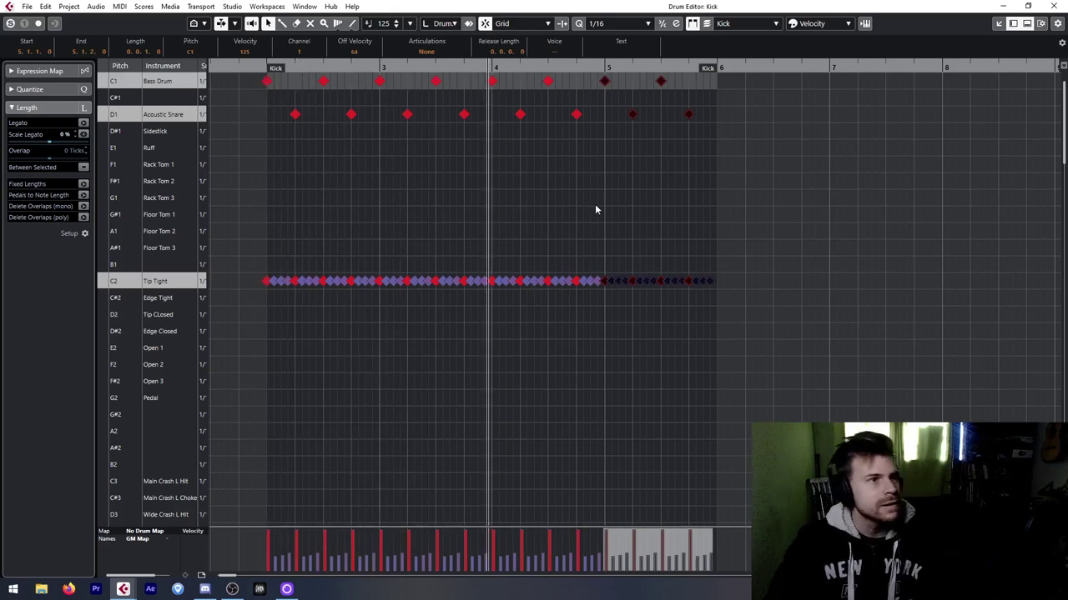
{"action": "key", "text": "space"}
{"action": "left_click", "coordinate": [1063, 7]}
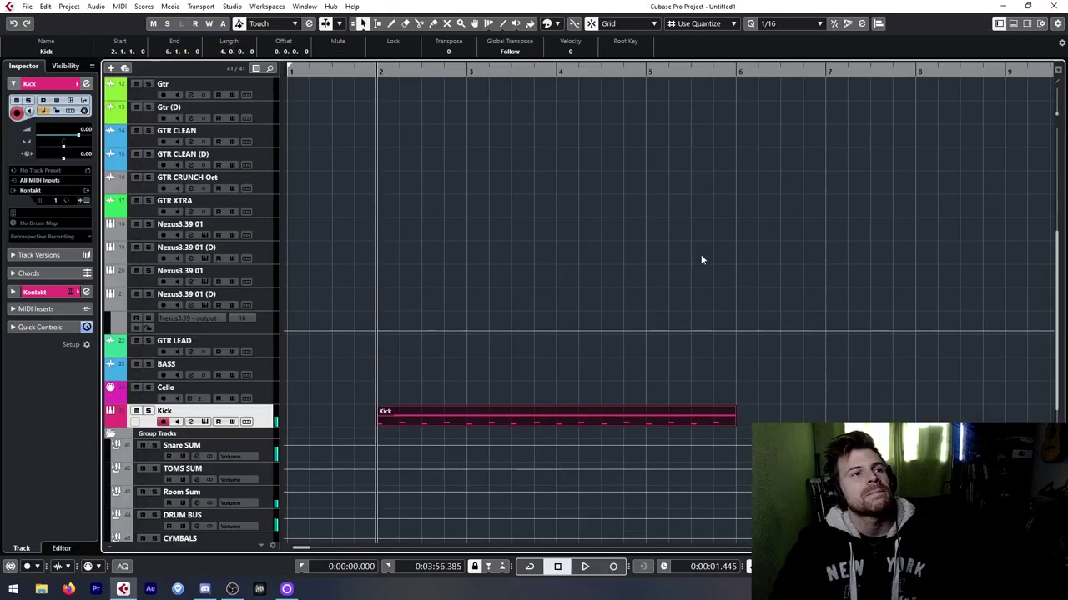
- Select the Gtr (D) track for playing with input monitoring and turn on monitoring for GTR CLEAN
{"action": "scroll", "coordinate": [456, 236], "scroll_direction": "up", "scroll_amount": 8}
{"action": "scroll", "coordinate": [343, 250], "scroll_direction": "down", "scroll_amount": 5}
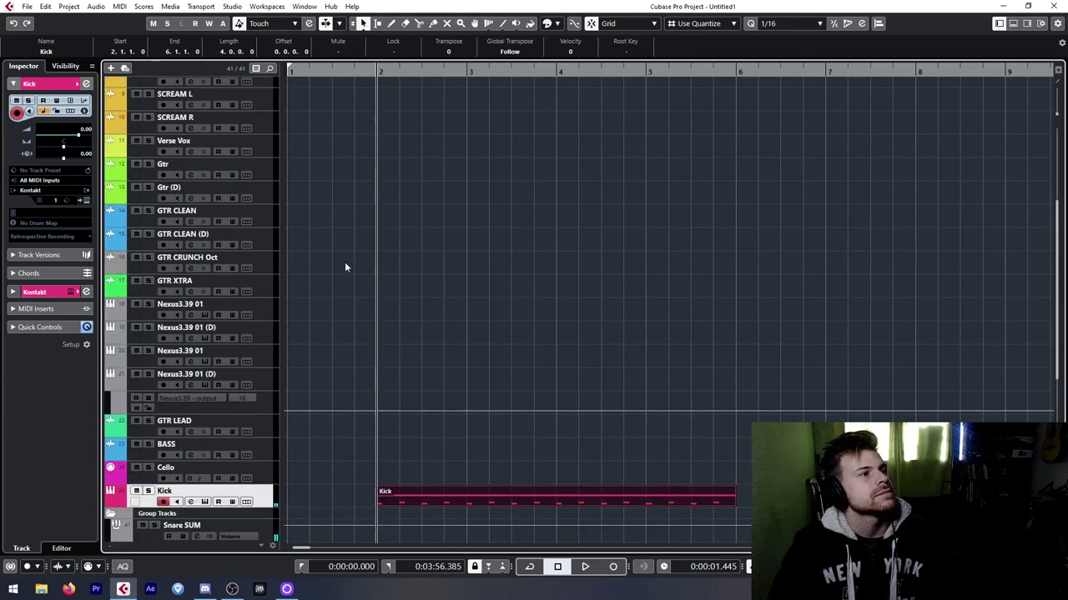
{"action": "left_click", "coordinate": [267, 197]}
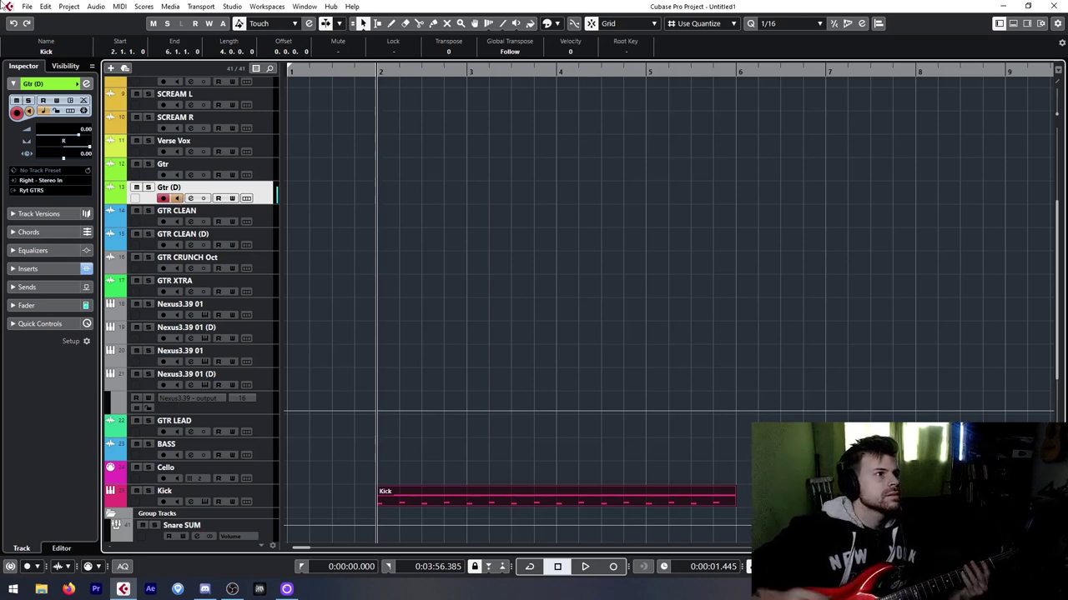
{"action": "left_click", "coordinate": [176, 222]}
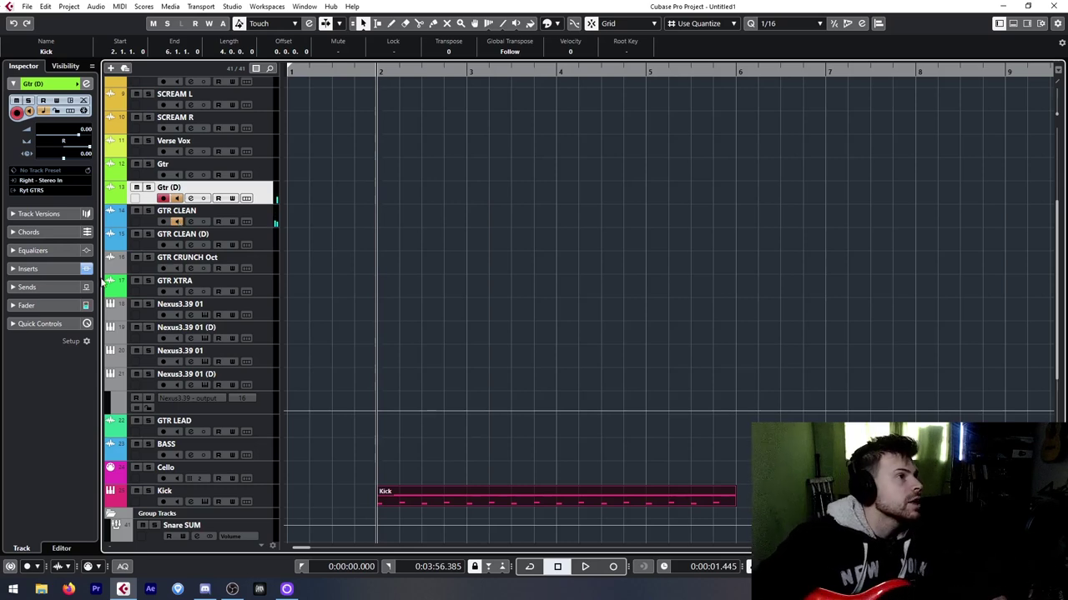
- Open the Archetype Gojira insert on Gtr (D), look through its User presets, and close the plug-in
{"action": "left_click", "coordinate": [48, 270]}
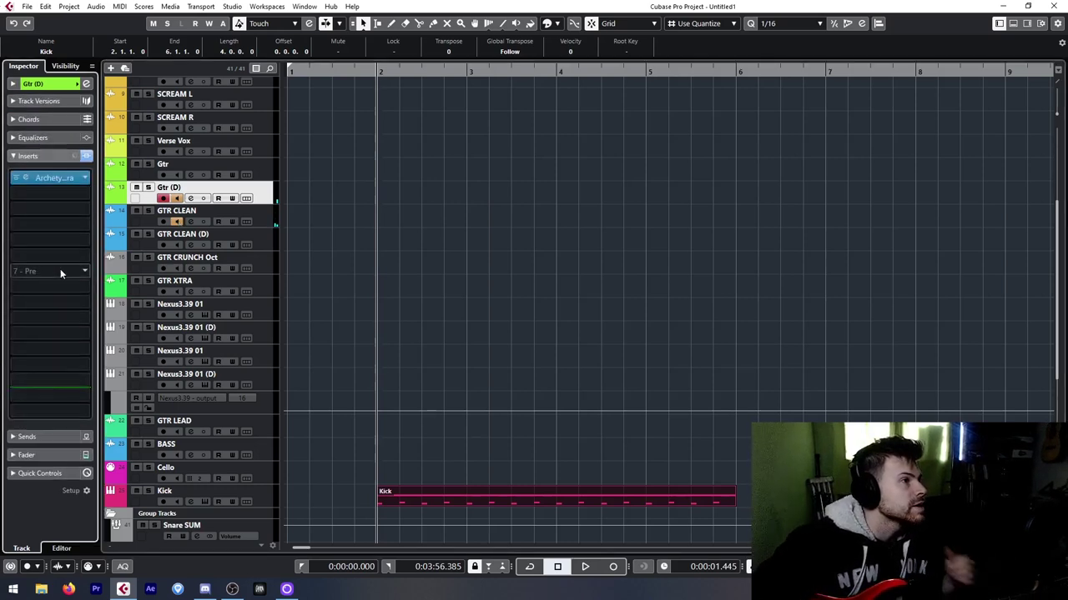
{"action": "left_click", "coordinate": [54, 180]}
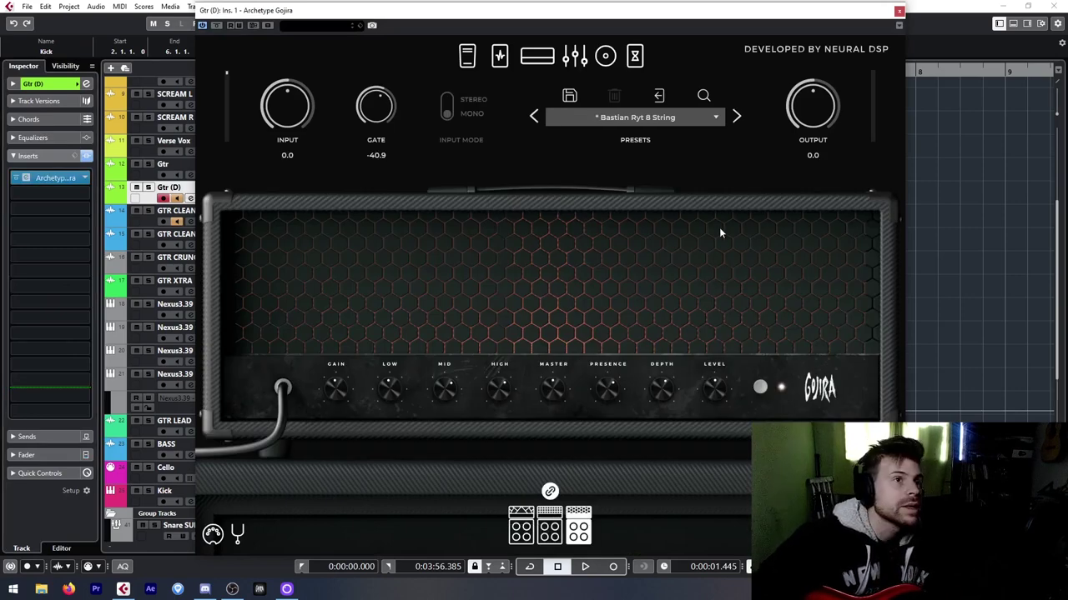
{"action": "left_click", "coordinate": [638, 118]}
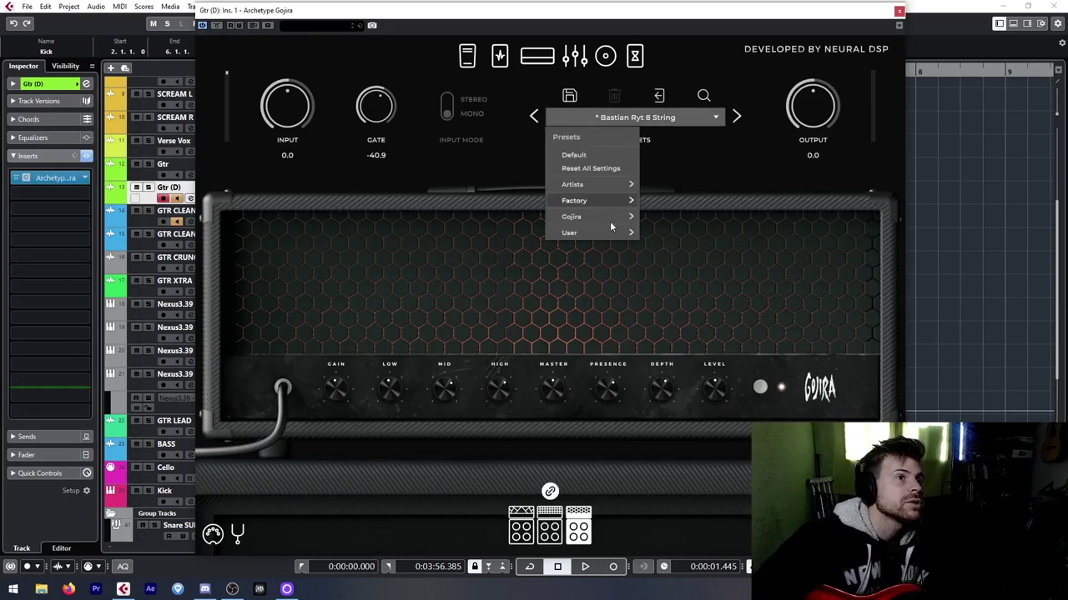
{"action": "mouse_move", "coordinate": [606, 235]}
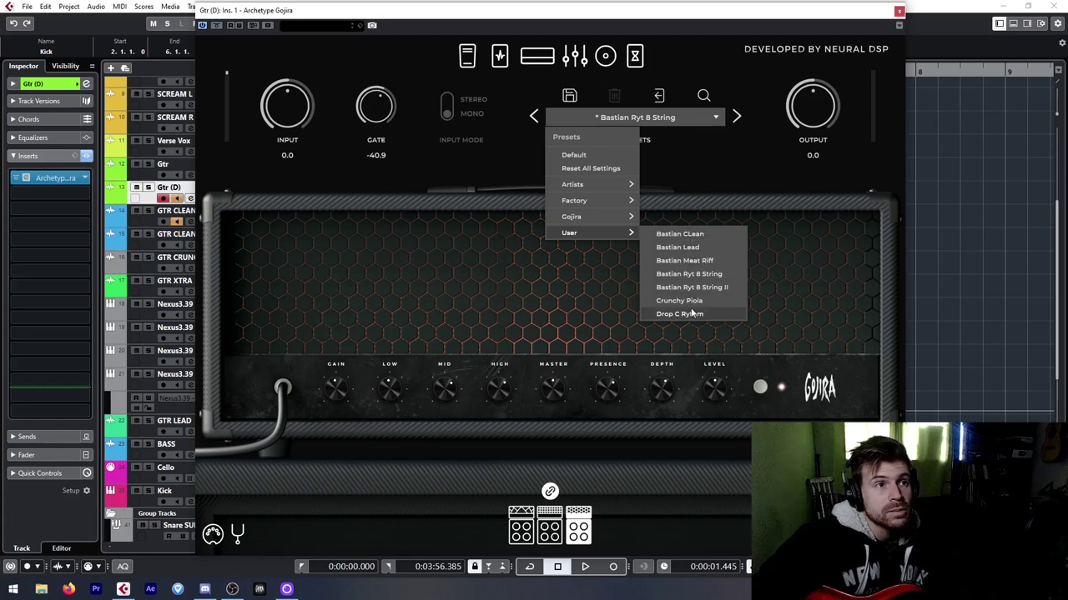
{"action": "left_click", "coordinate": [721, 189]}
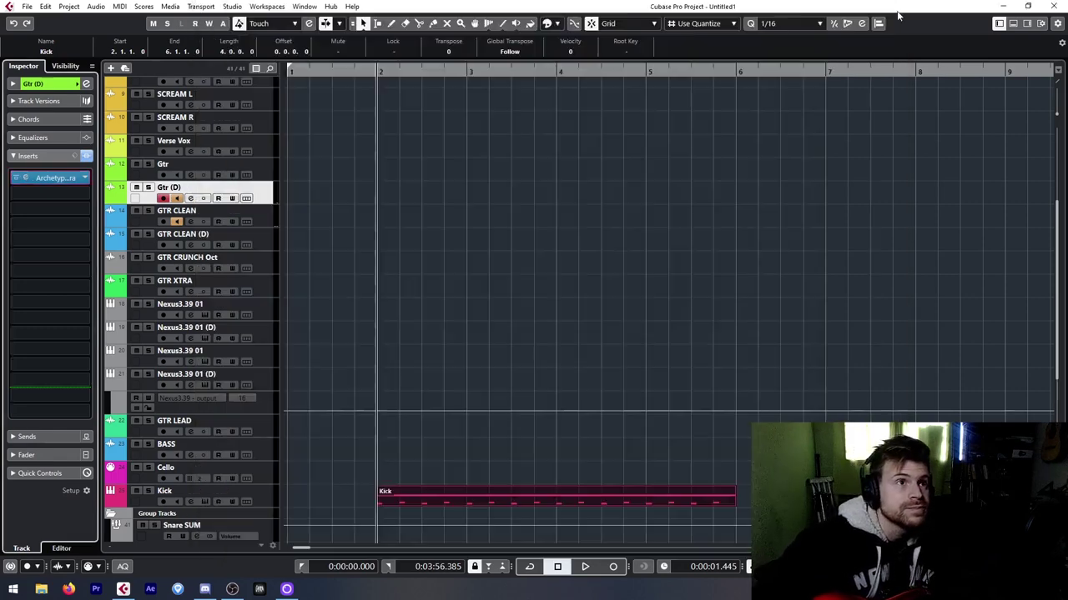
{"action": "left_click", "coordinate": [898, 13]}
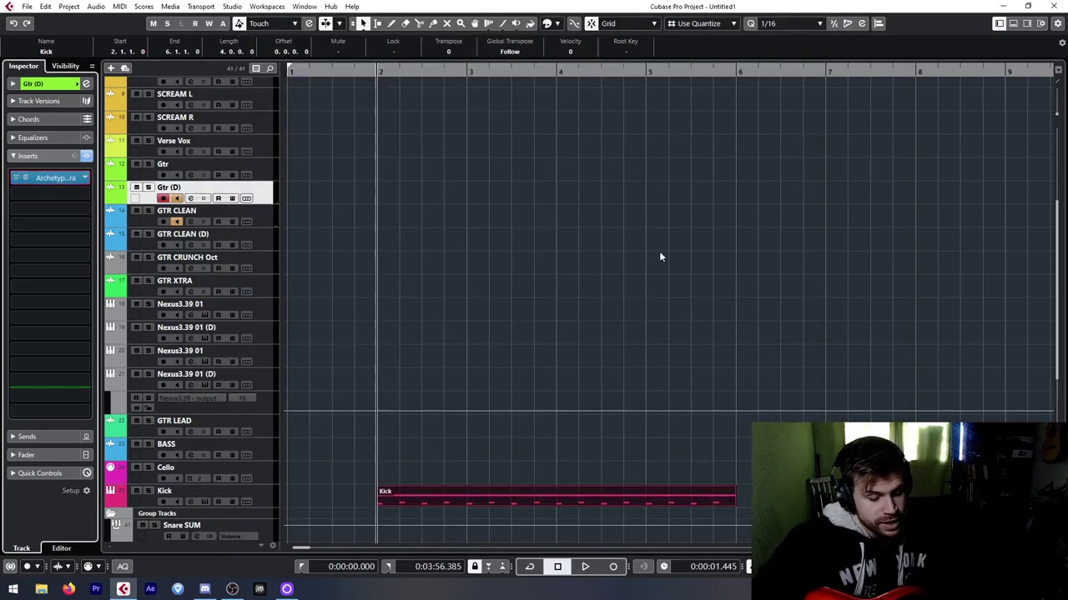
- Open the MixConsole and browse the FX chain presets available for the Stereo Out inserts
{"action": "key", "text": "F3"}
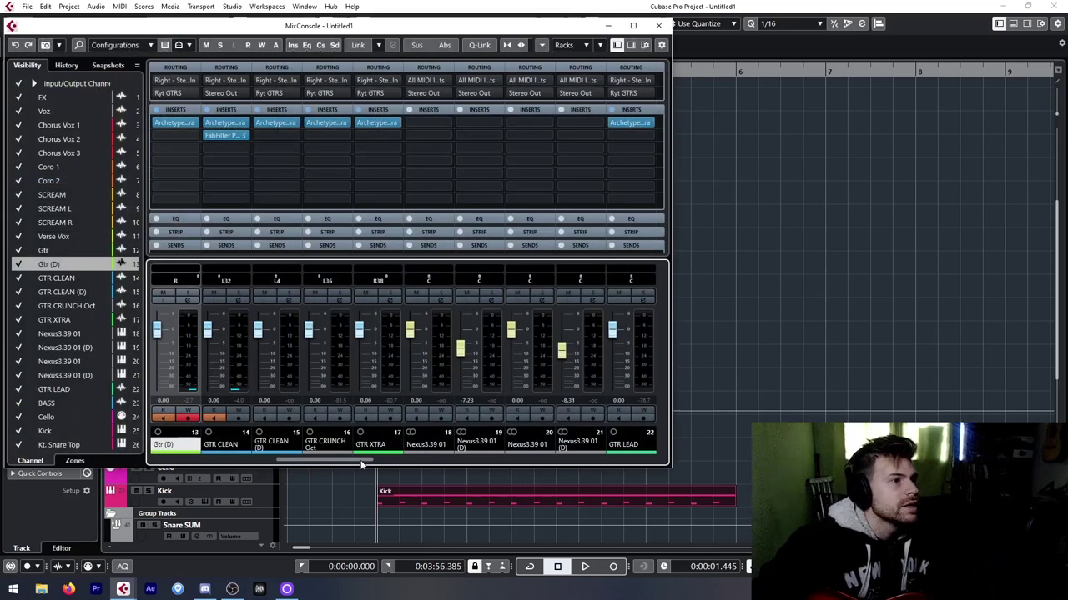
{"action": "left_click_drag", "start_coordinate": [361, 465], "coordinate": [739, 350]}
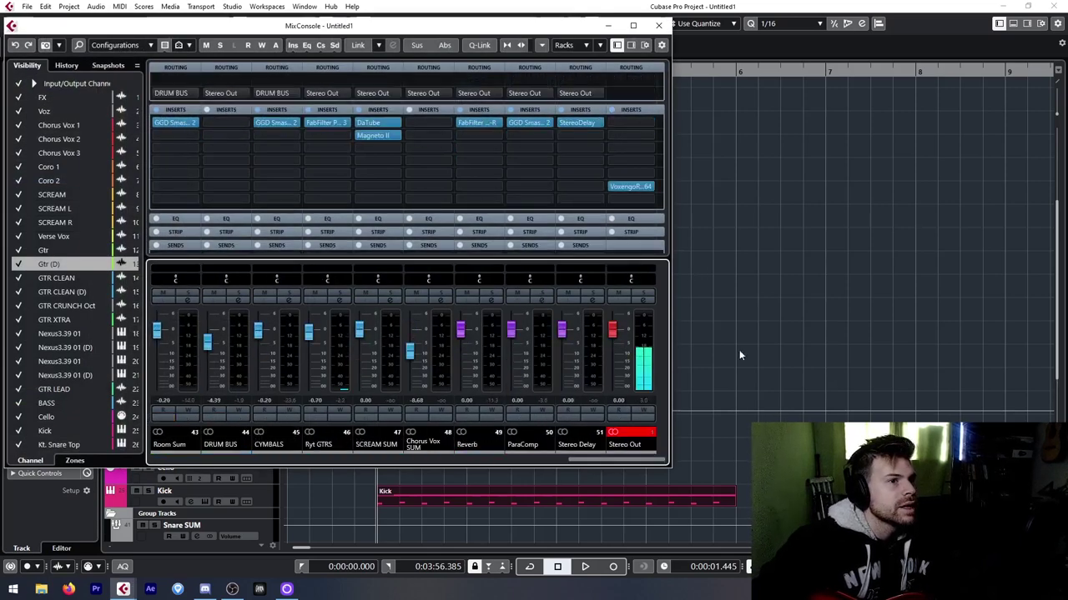
{"action": "right_click", "coordinate": [637, 110]}
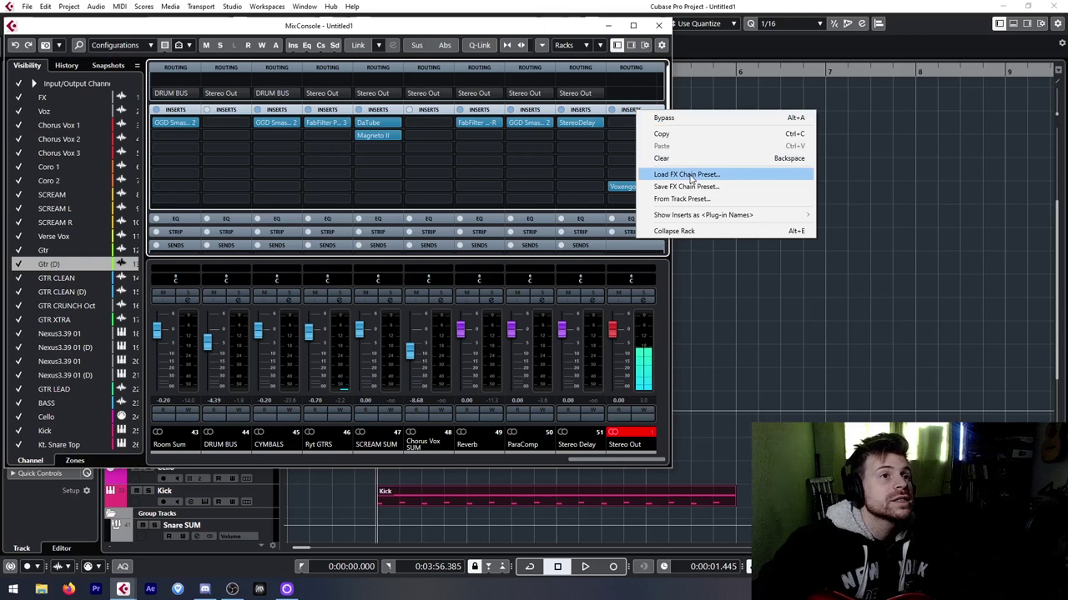
{"action": "left_click", "coordinate": [736, 174]}
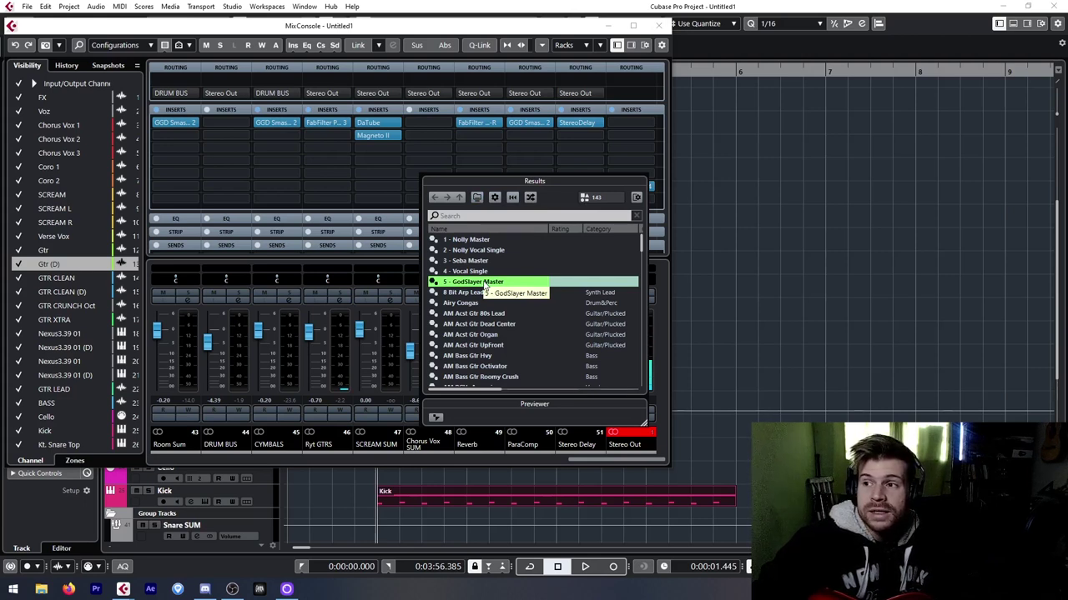
- Locate 5 - GodSlayer Master.fxchainpreset in Documents > Steinberg > FX Chain Presets using File Explorer, and close the window
{"action": "key", "text": "super+e"}
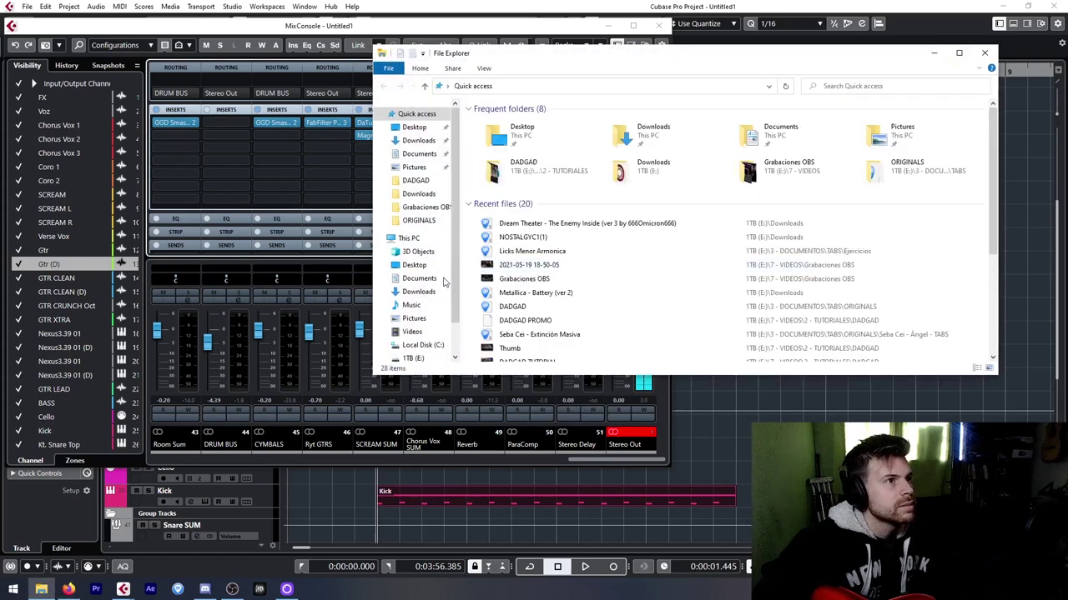
{"action": "left_click", "coordinate": [420, 279]}
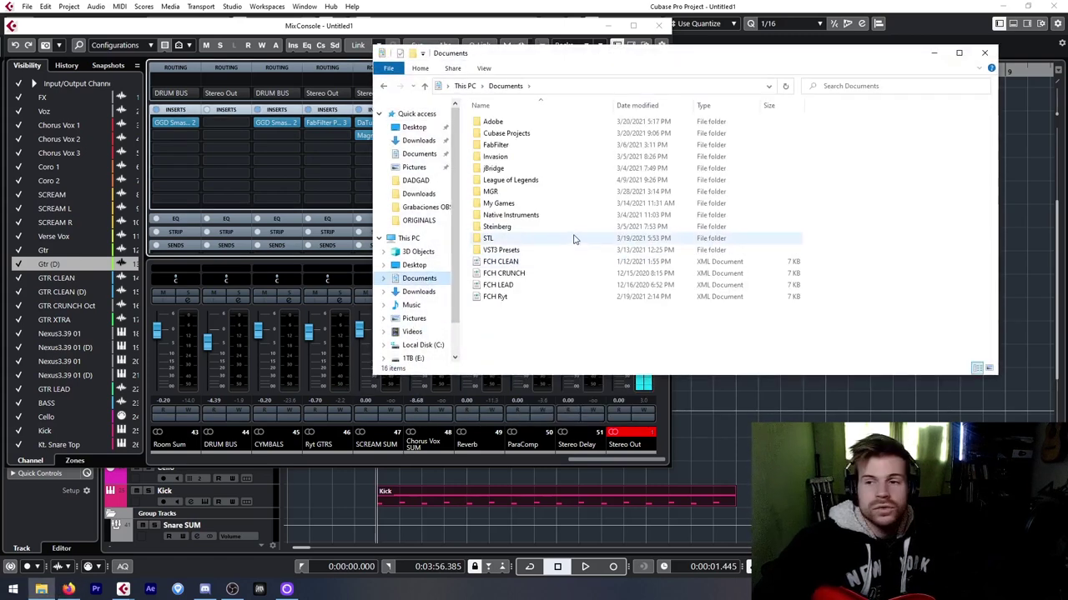
{"action": "double_click", "coordinate": [499, 226]}
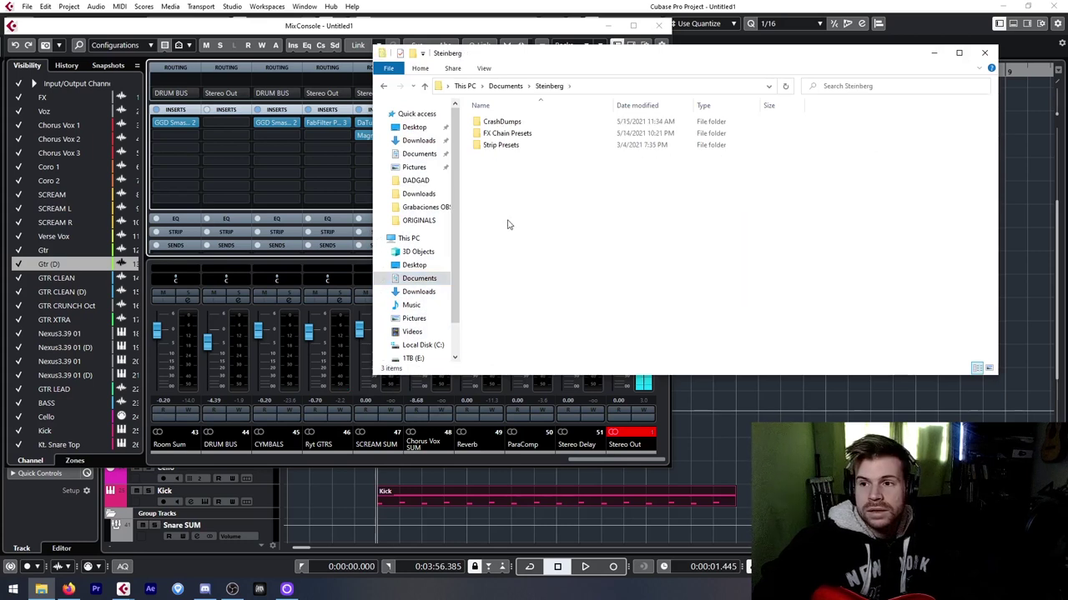
{"action": "double_click", "coordinate": [507, 133]}
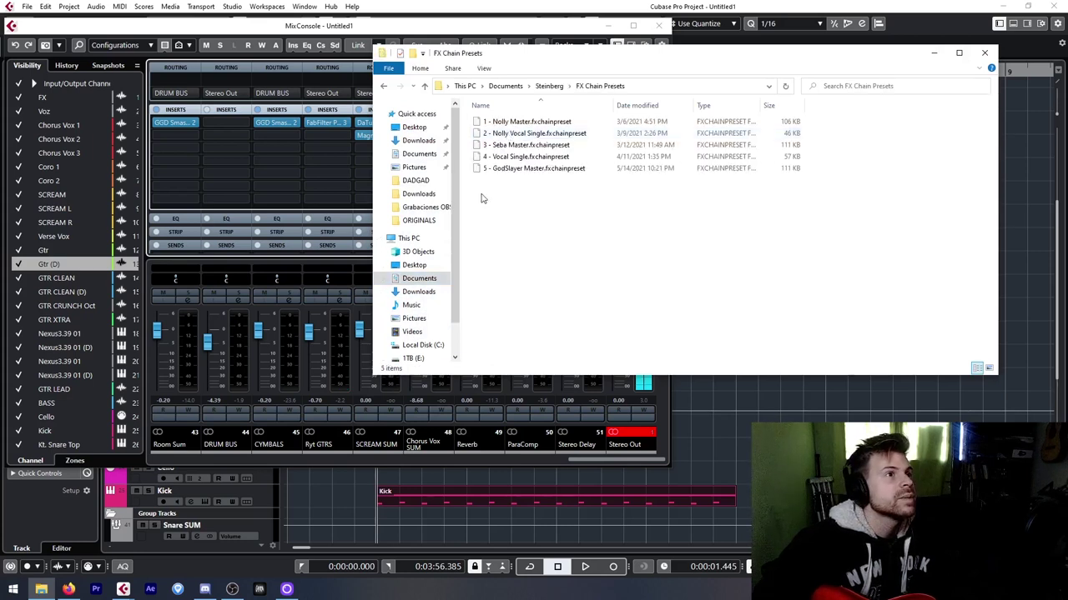
{"action": "left_click", "coordinate": [525, 171]}
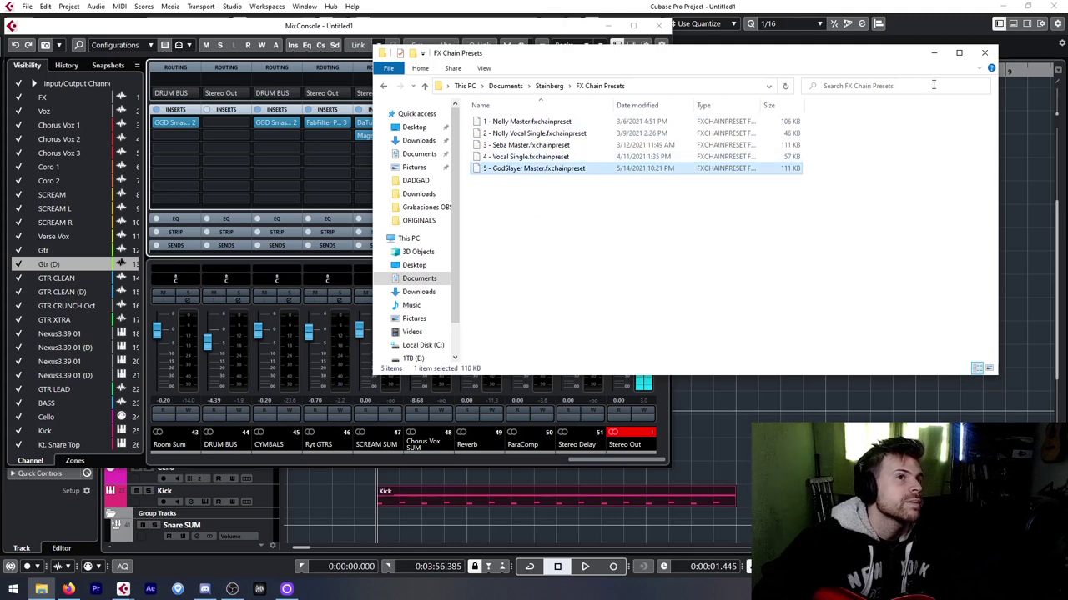
{"action": "left_click", "coordinate": [985, 53]}
- Load the FX chain preset 5 - GodSlayer Master onto the Stereo Out inserts
{"action": "left_click", "coordinate": [633, 123]}
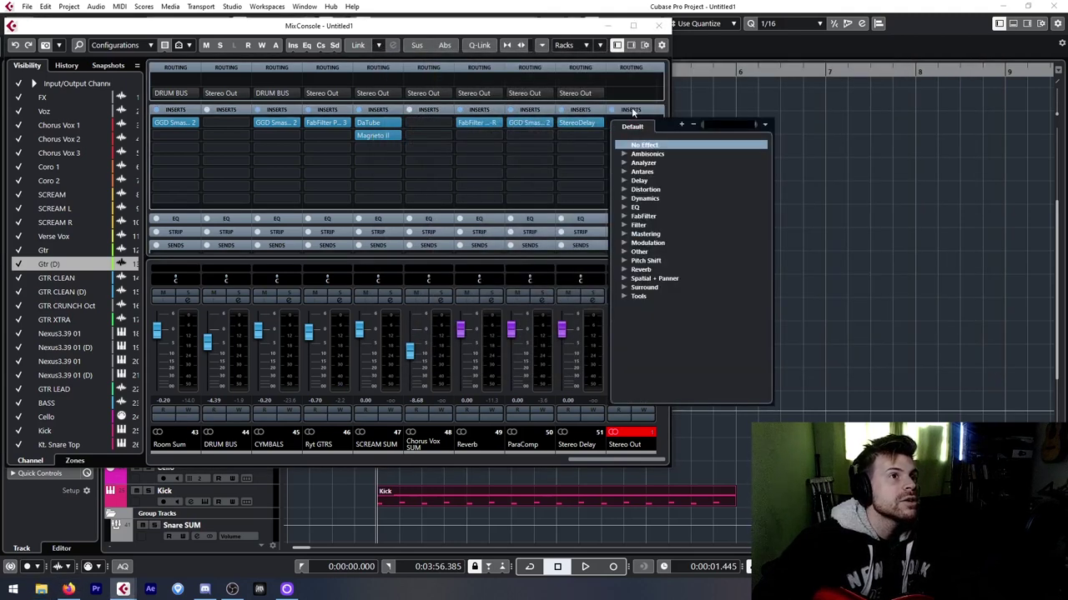
{"action": "left_click", "coordinate": [631, 108]}
{"action": "right_click", "coordinate": [631, 109]}
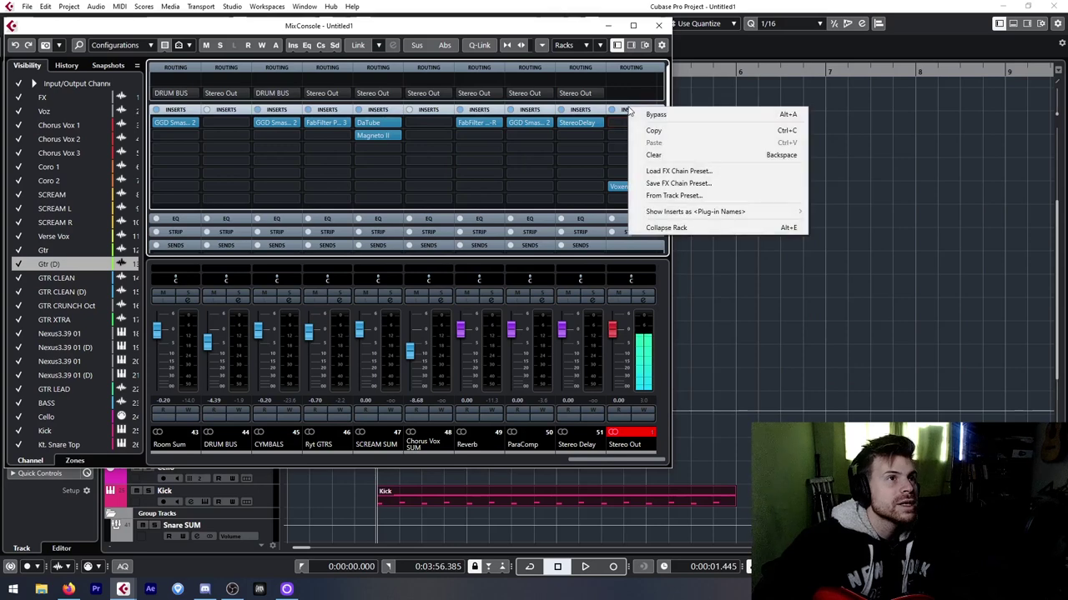
{"action": "left_click", "coordinate": [685, 172]}
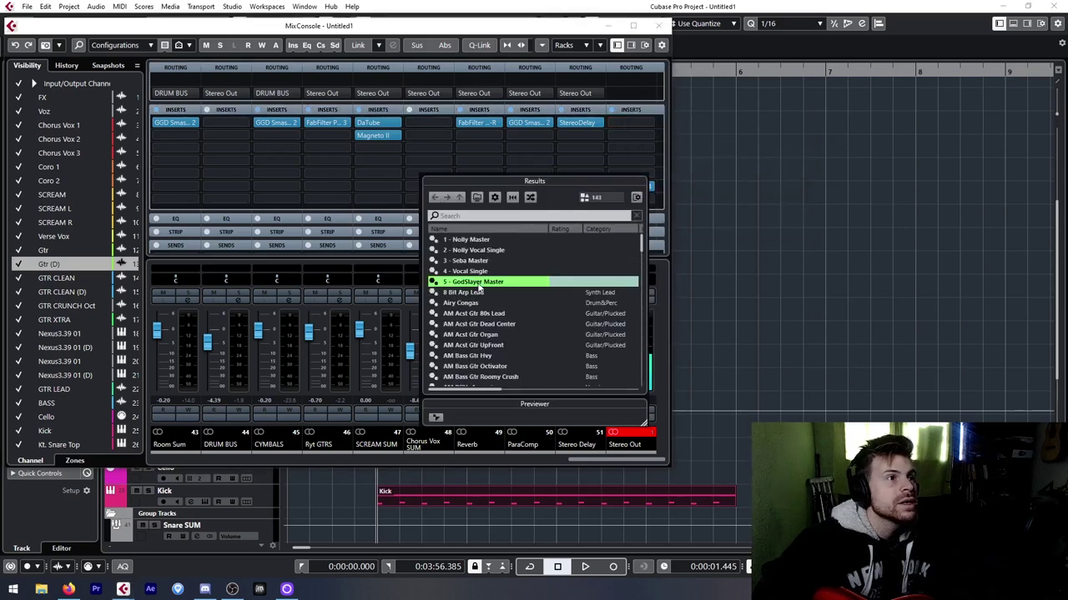
{"action": "double_click", "coordinate": [479, 284]}
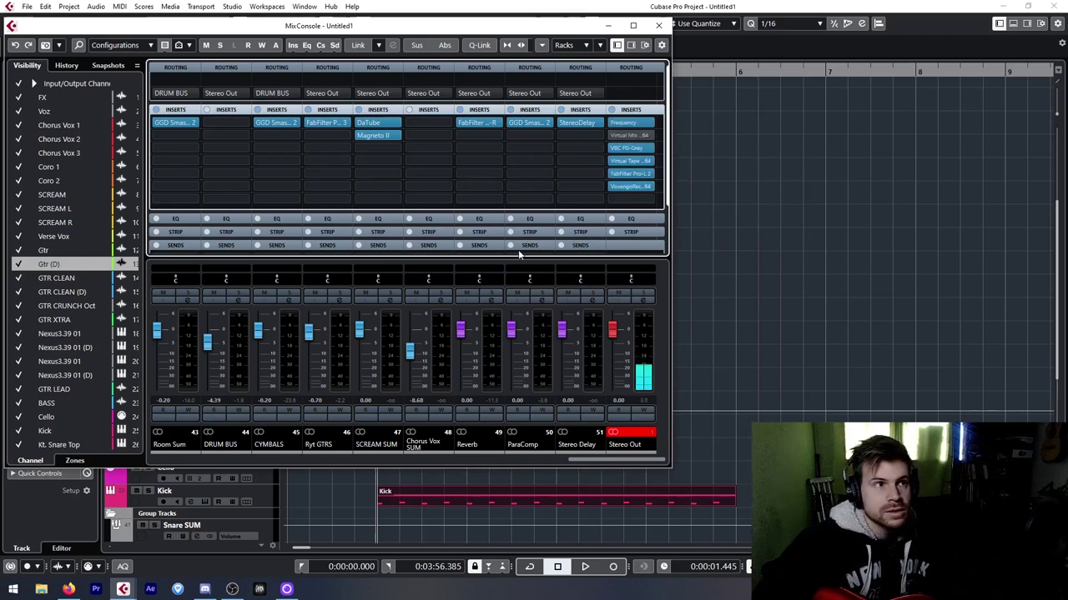
- Inspect the VoxengoRecorder insert on Stereo Out, view the channel's loaded insert chain again, and close the MixConsole
{"action": "left_click", "coordinate": [634, 189]}
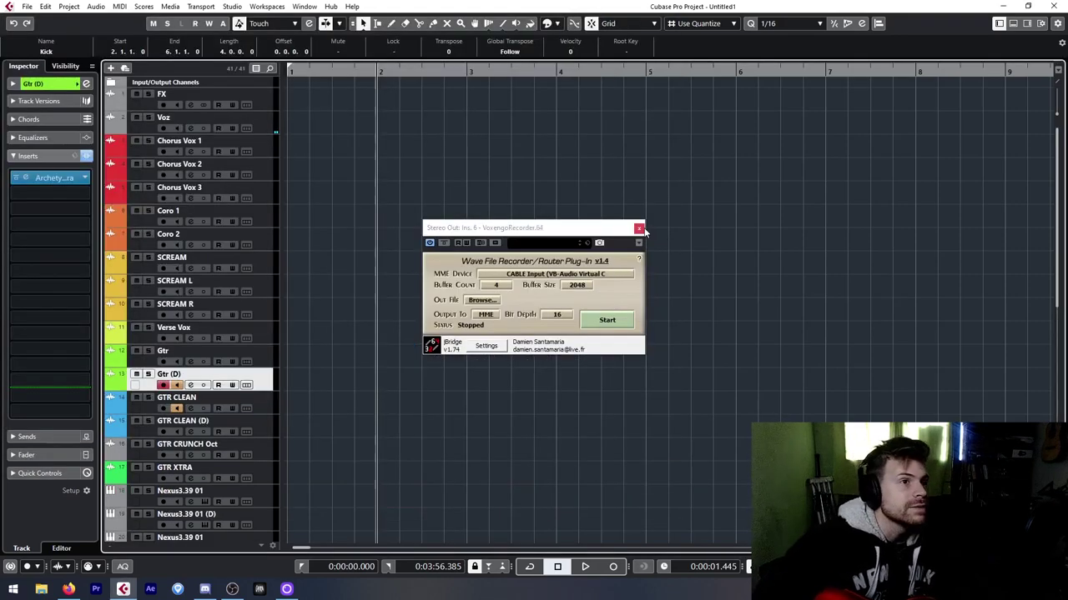
{"action": "left_click", "coordinate": [638, 227]}
{"action": "key", "text": "F3"}
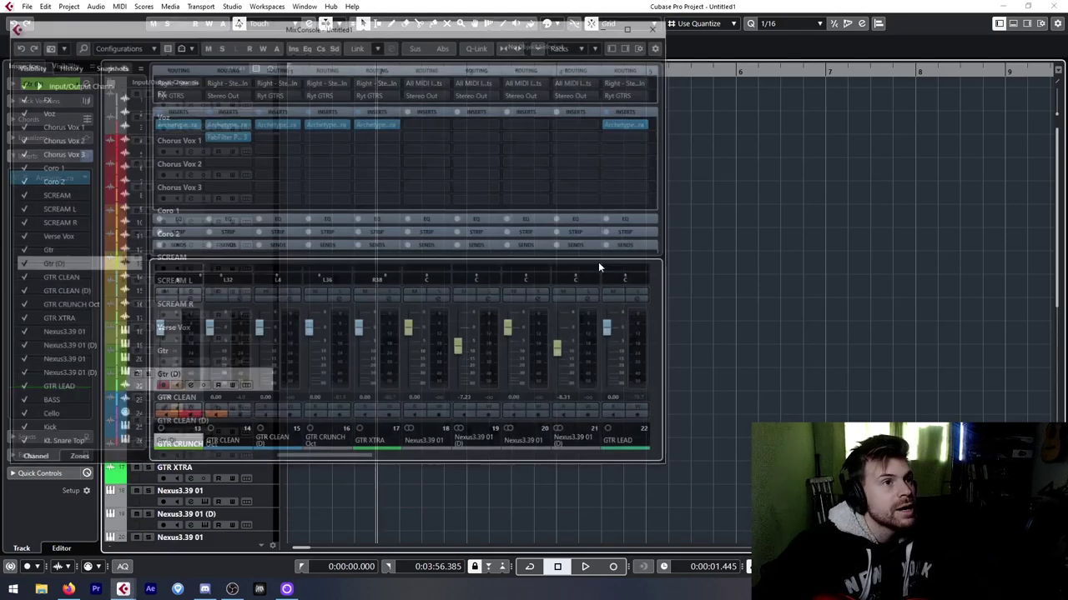
{"action": "left_click_drag", "start_coordinate": [359, 462], "coordinate": [656, 461]}
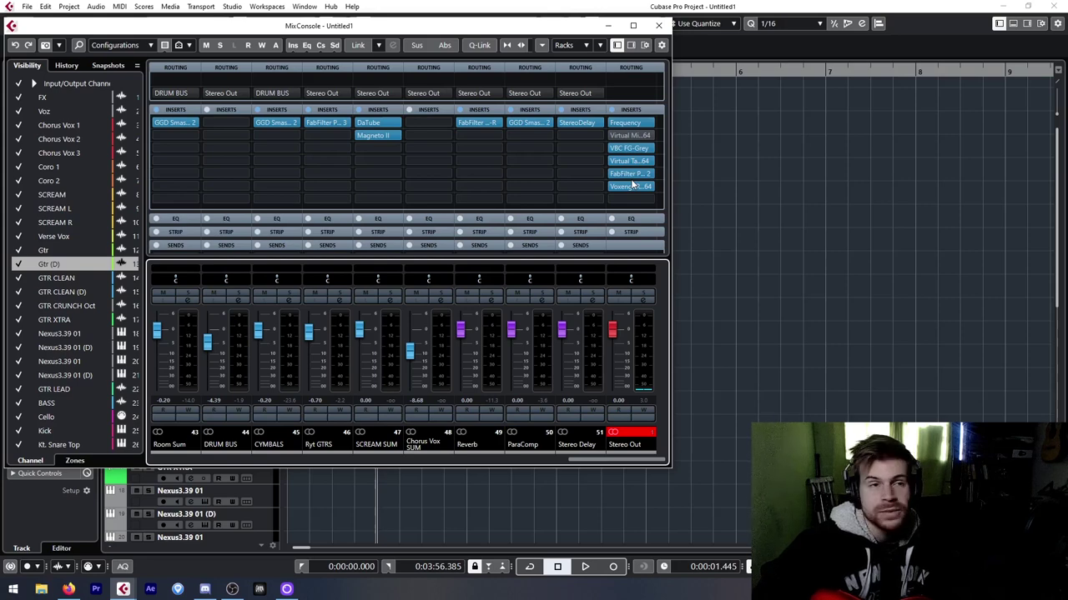
{"action": "left_click", "coordinate": [658, 25]}
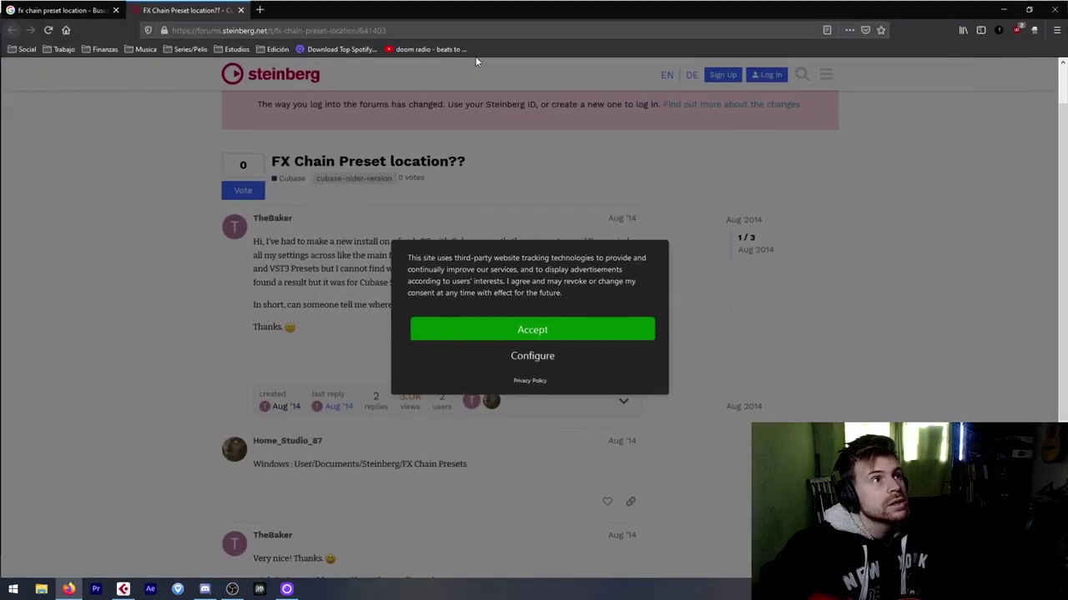
- Switch to Firefox and open the creator's Patreon page from the address suggestions for patreon
{"action": "left_click", "coordinate": [248, 30]}
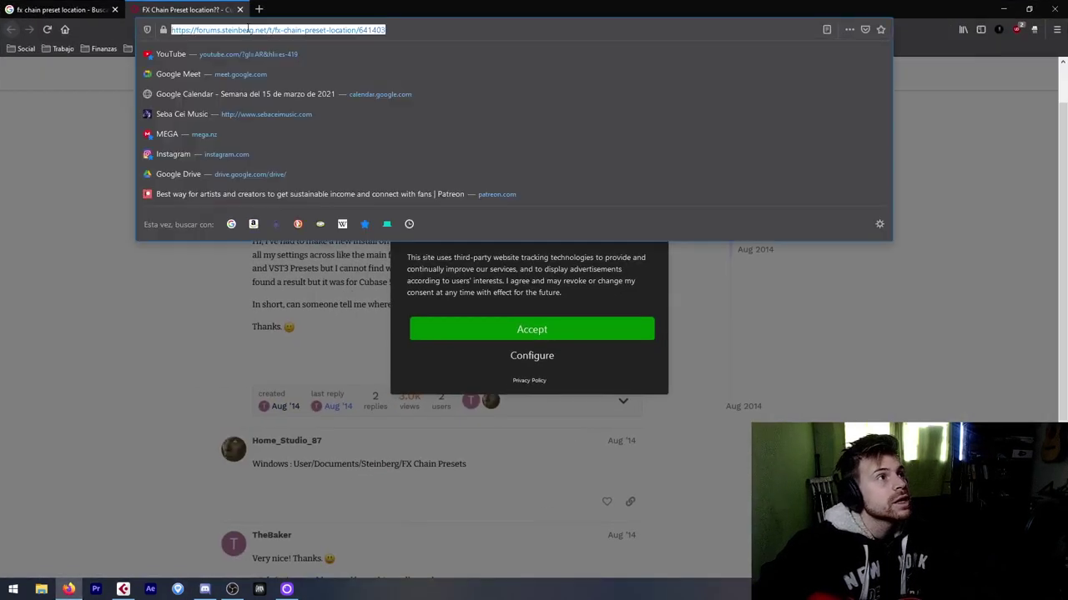
{"action": "type", "text": "patreon"}
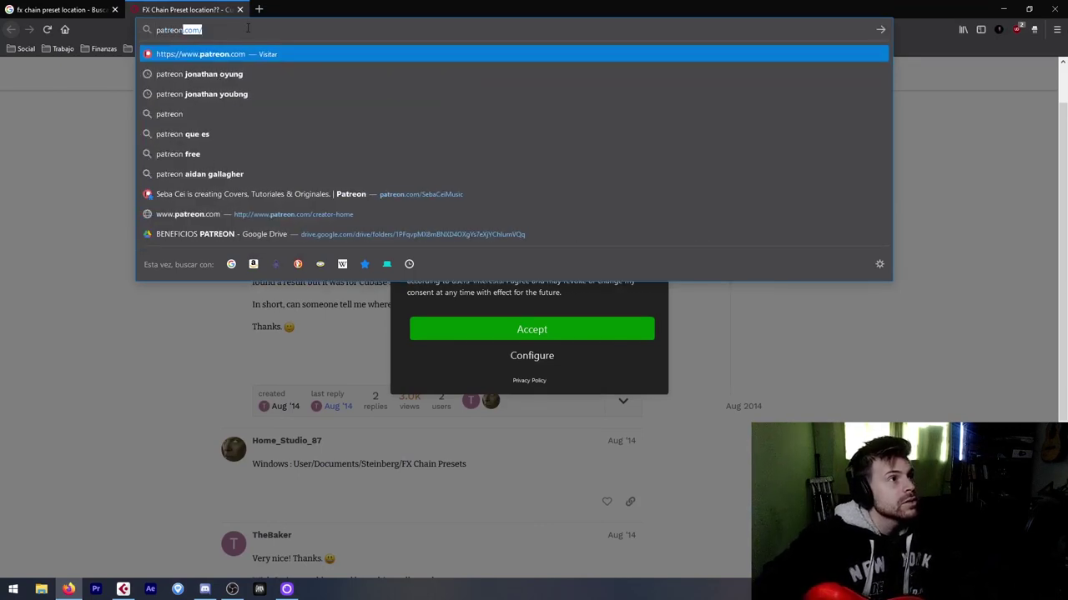
{"action": "left_click", "coordinate": [323, 195]}
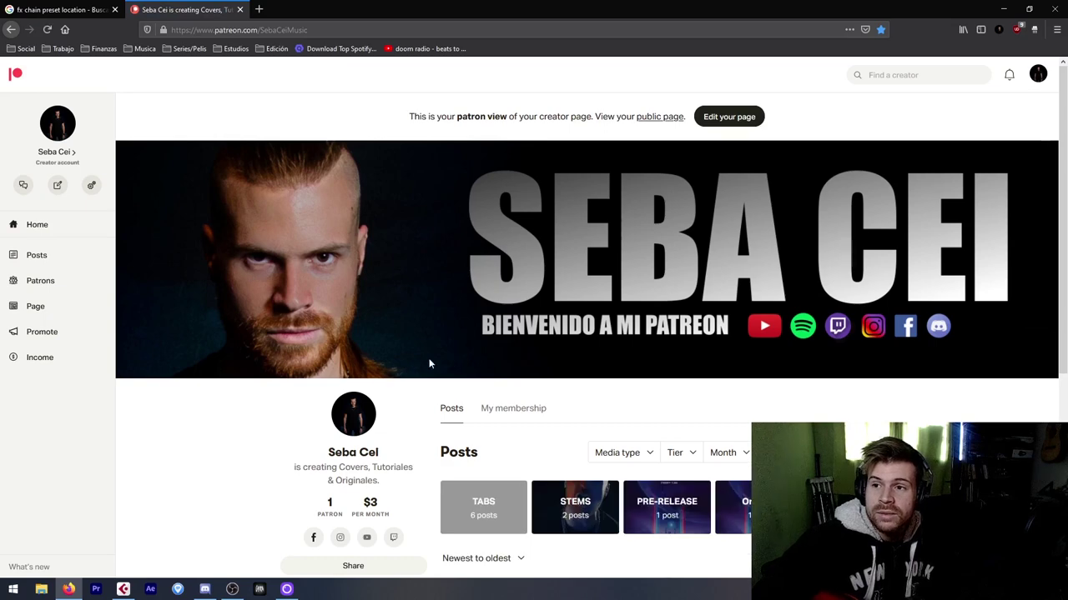
- Look over the Patreon posts section, open the page's public view, and examine its membership levels
{"action": "scroll", "coordinate": [505, 350], "scroll_direction": "down", "scroll_amount": 3}
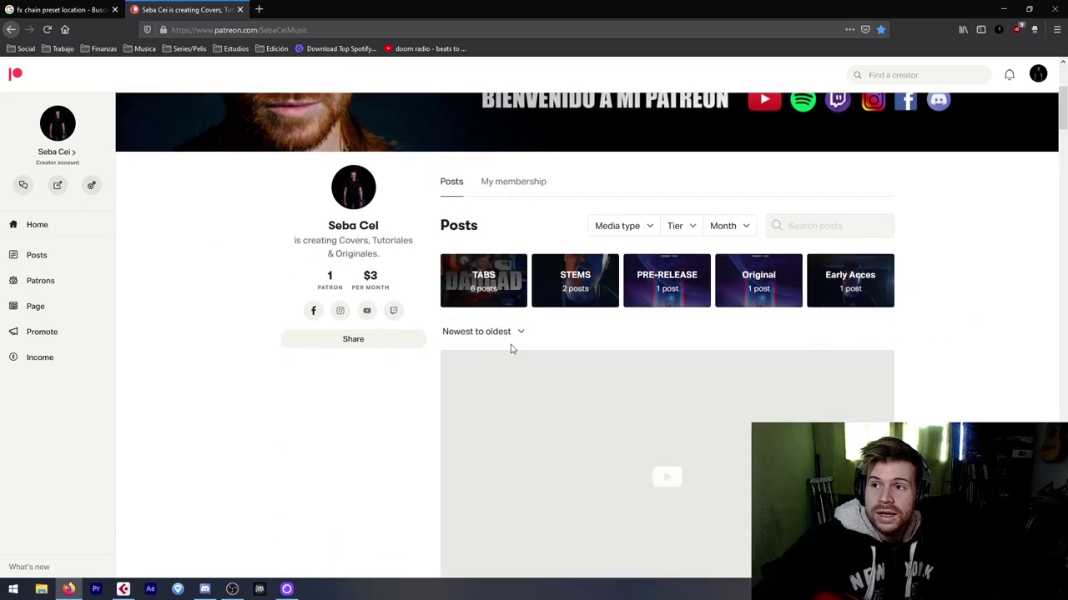
{"action": "scroll", "coordinate": [560, 373], "scroll_direction": "up", "scroll_amount": 3}
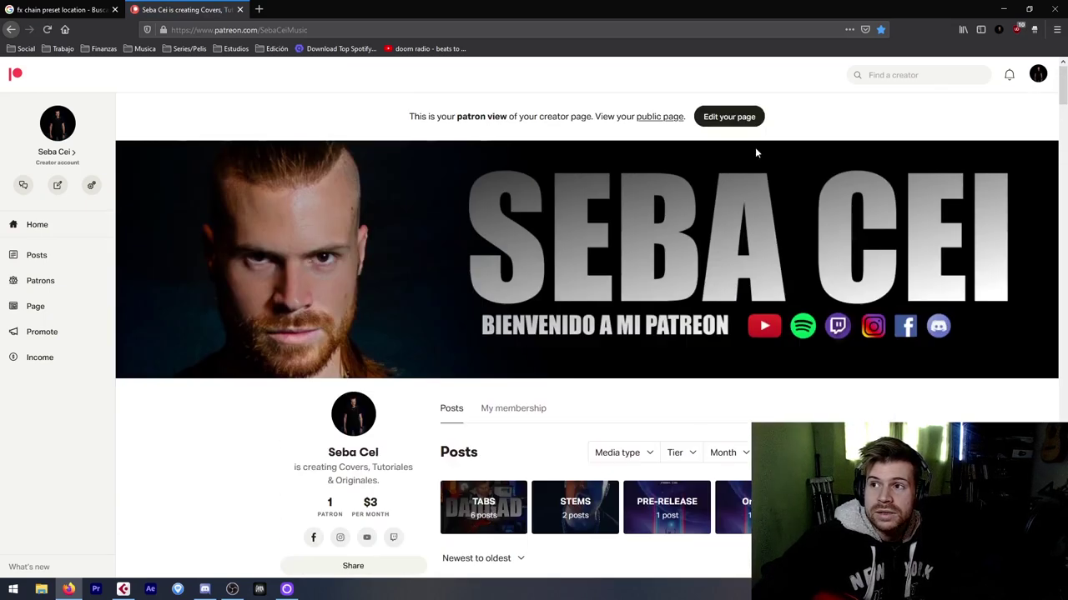
{"action": "left_click", "coordinate": [652, 117]}
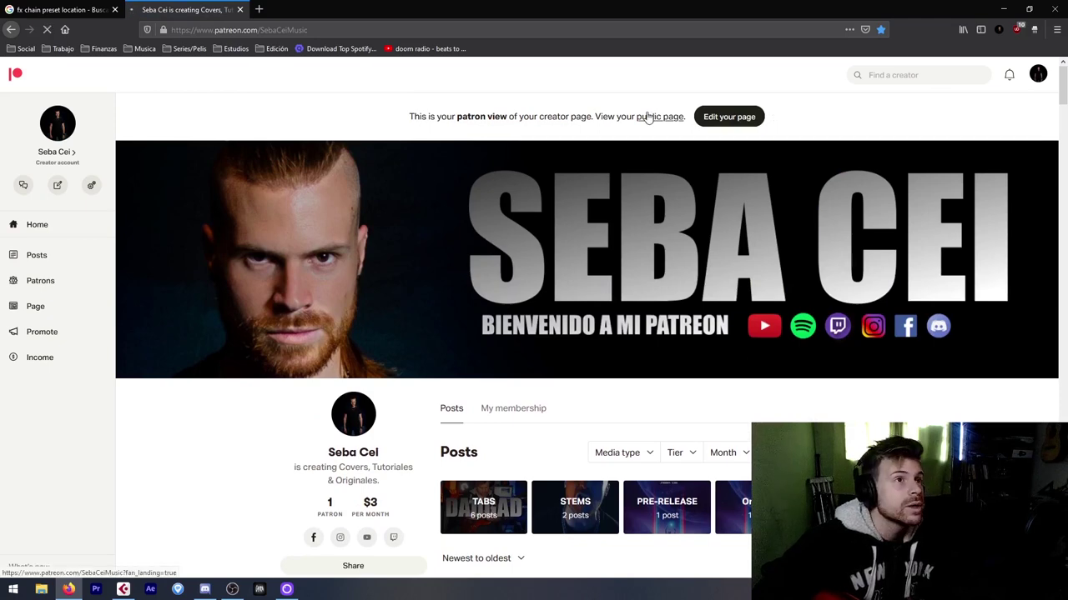
{"action": "scroll", "coordinate": [345, 353], "scroll_direction": "down", "scroll_amount": 2}
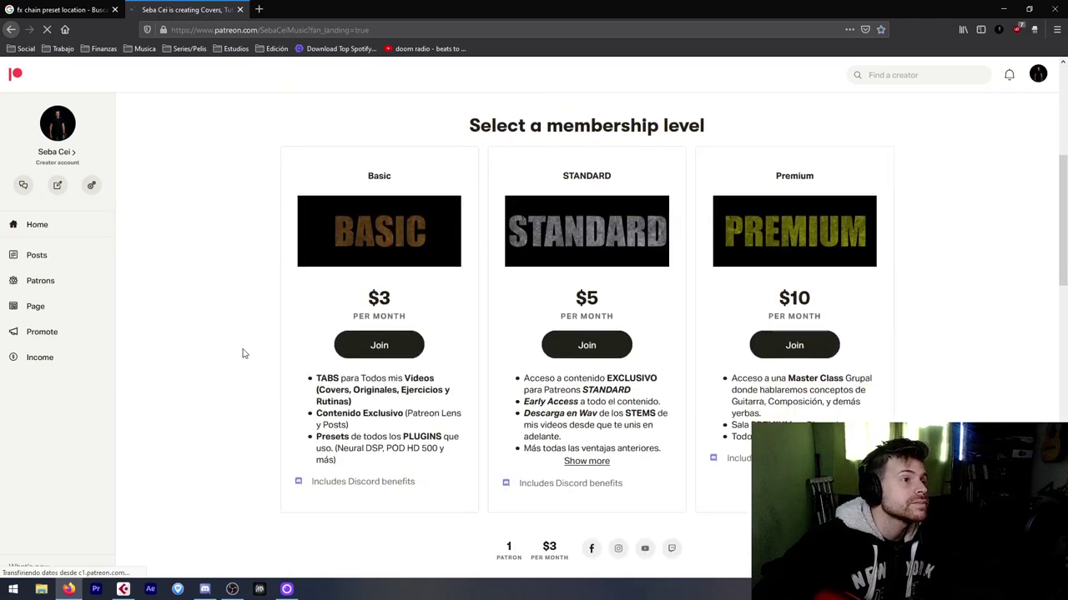
- Compare the benefits of the Basic, STANDARD and Premium membership levels, expanding the full STANDARD benefits list
{"action": "scroll", "coordinate": [260, 347], "scroll_direction": "down", "scroll_amount": 2}
{"action": "scroll", "coordinate": [280, 339], "scroll_direction": "up", "scroll_amount": 2}
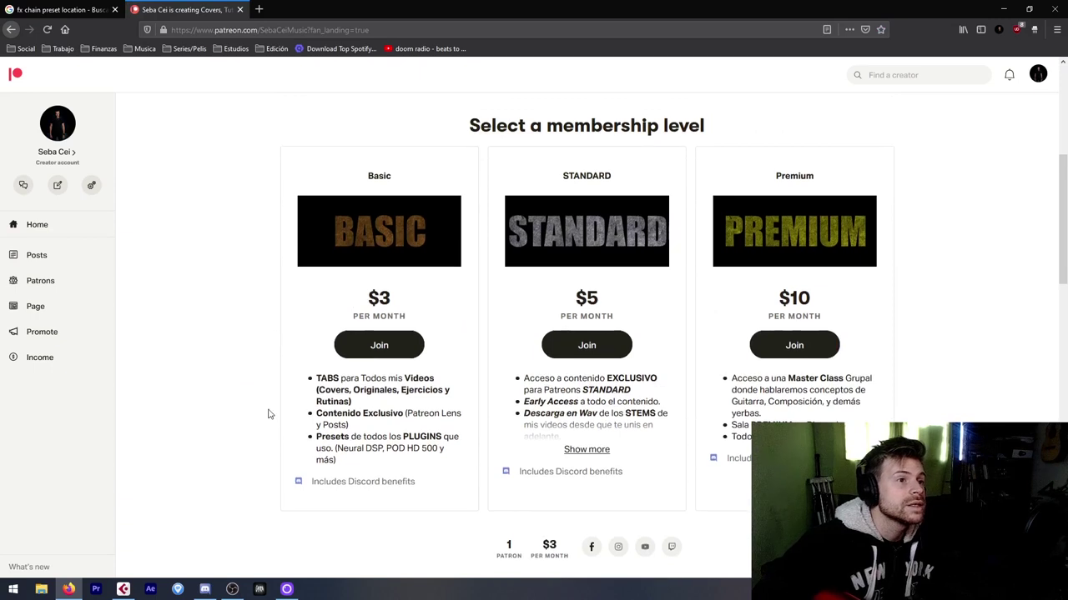
{"action": "scroll", "coordinate": [367, 399], "scroll_direction": "up", "scroll_amount": 1}
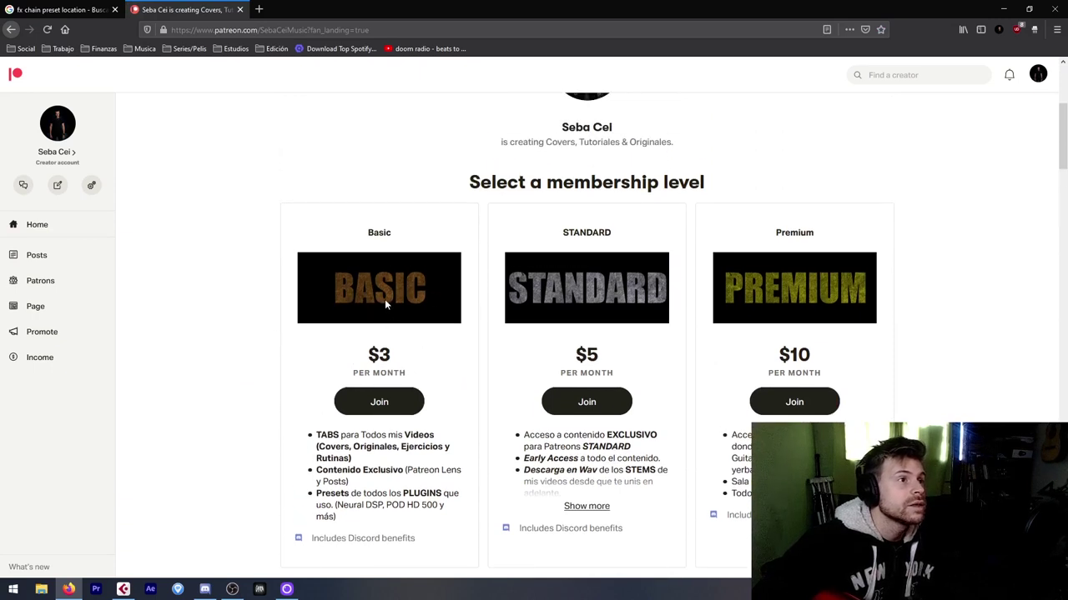
{"action": "scroll", "coordinate": [840, 410], "scroll_direction": "down", "scroll_amount": 1}
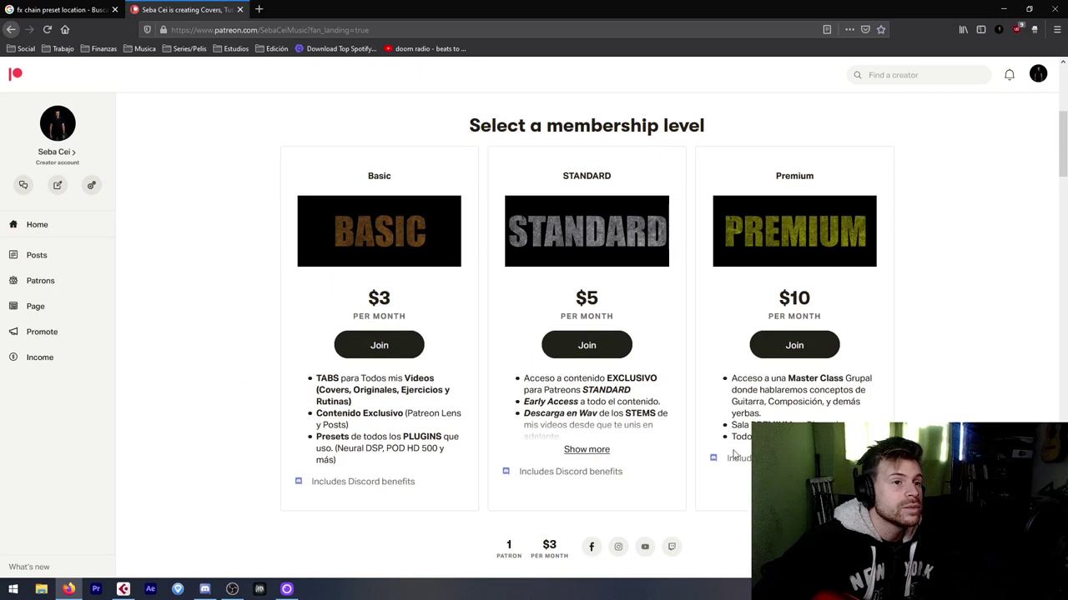
{"action": "left_click", "coordinate": [586, 453]}
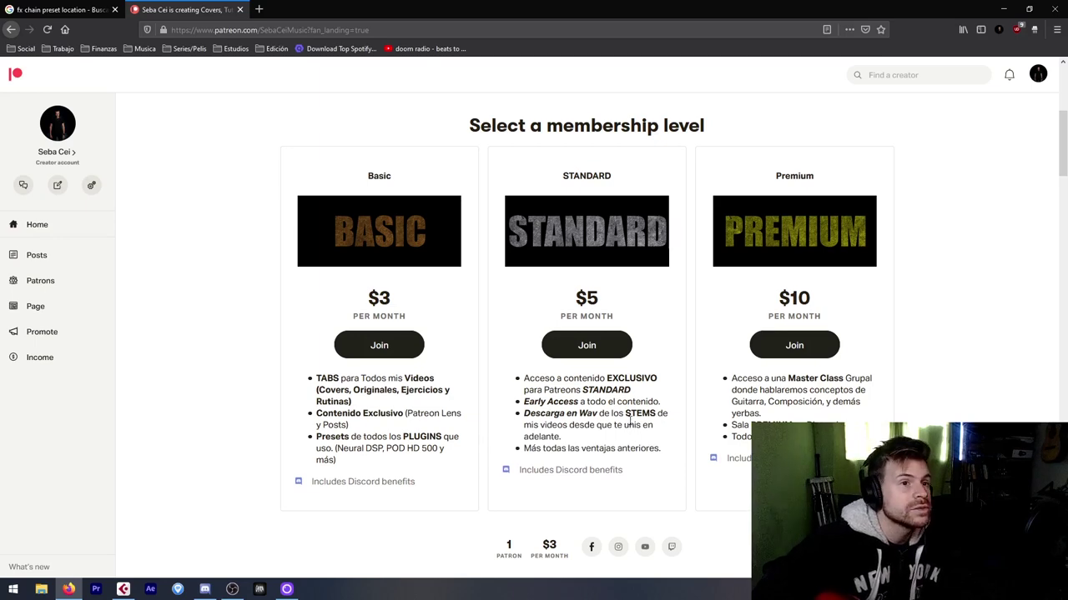
{"action": "scroll", "coordinate": [627, 429], "scroll_direction": "down", "scroll_amount": 1}
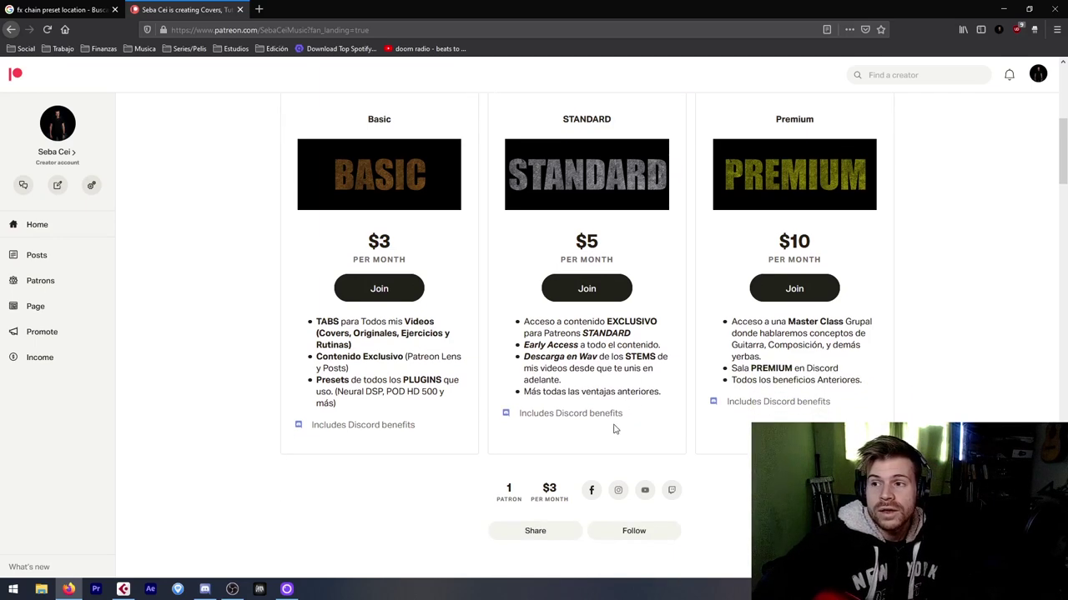
{"action": "scroll", "coordinate": [614, 429], "scroll_direction": "up", "scroll_amount": 2}
{"action": "scroll", "coordinate": [634, 427], "scroll_direction": "down", "scroll_amount": 1}
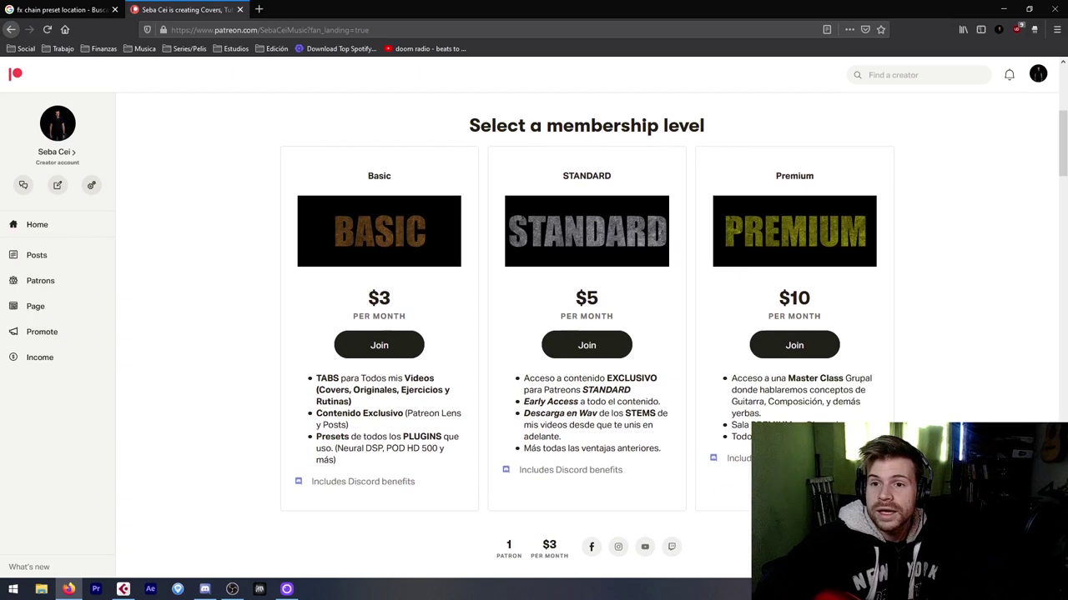